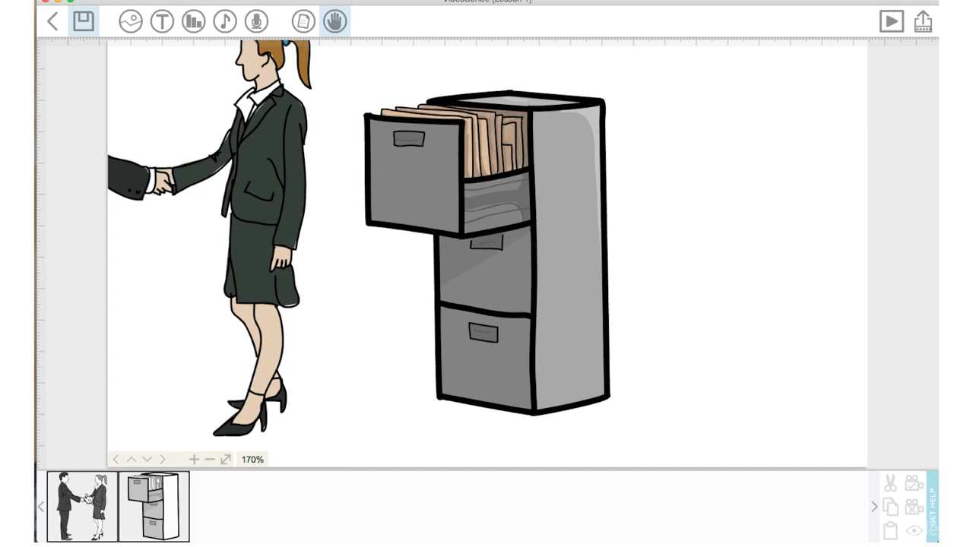
At 100% zoom, add a laptop found by searching 'laptop' and place it right of the filing cabinet.
{"action": "left_click", "coordinate": [93, 502]}
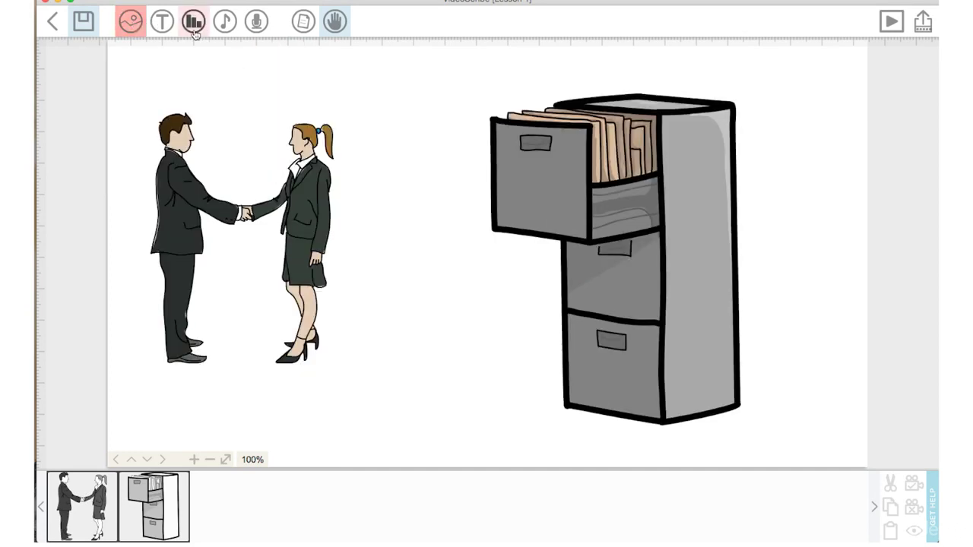
{"action": "left_click", "coordinate": [127, 23]}
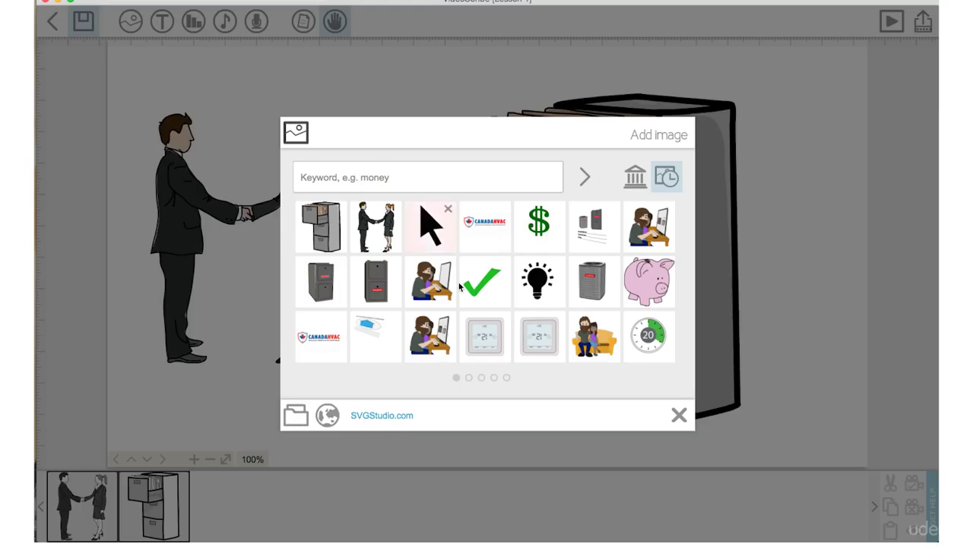
{"action": "left_click", "coordinate": [635, 179]}
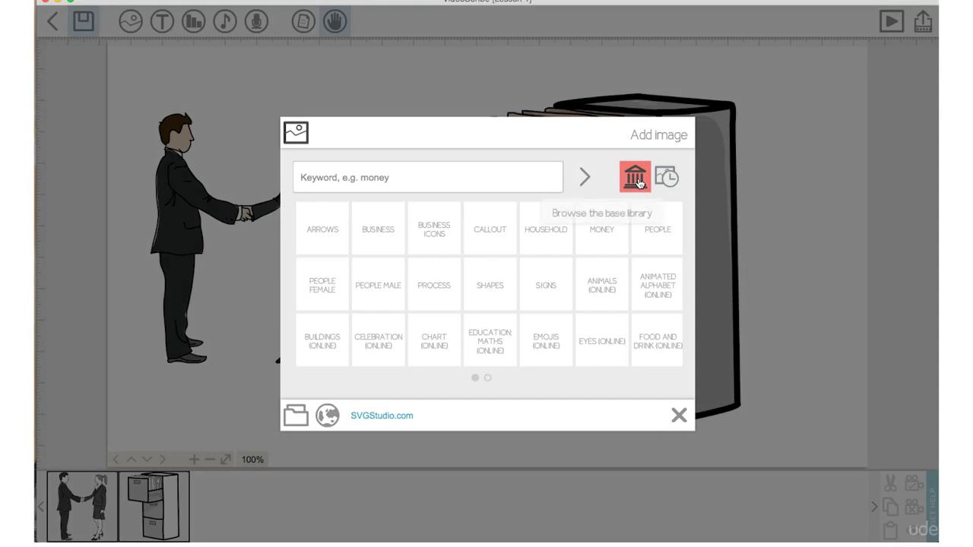
{"action": "left_click", "coordinate": [601, 229]}
{"action": "left_click", "coordinate": [327, 178]}
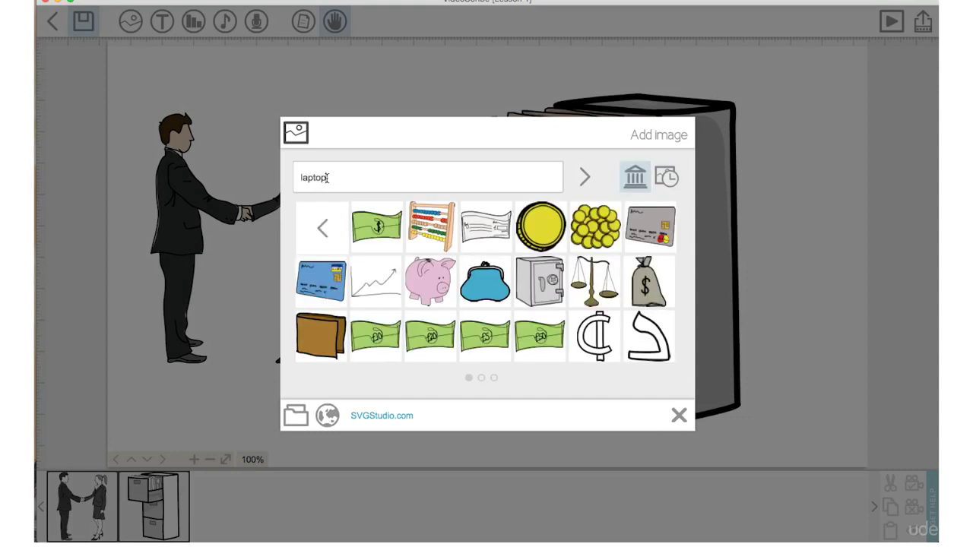
{"action": "key", "text": "Return"}
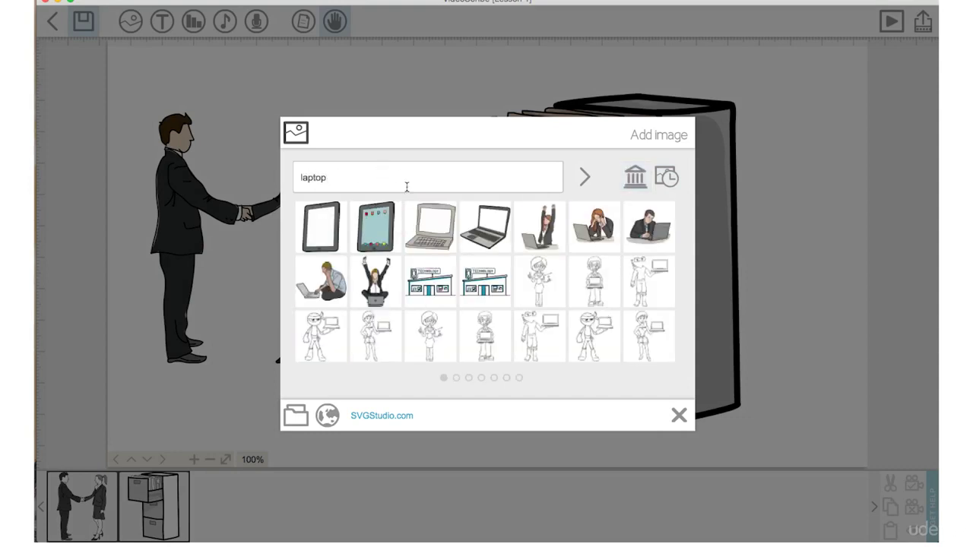
{"action": "left_click", "coordinate": [478, 233]}
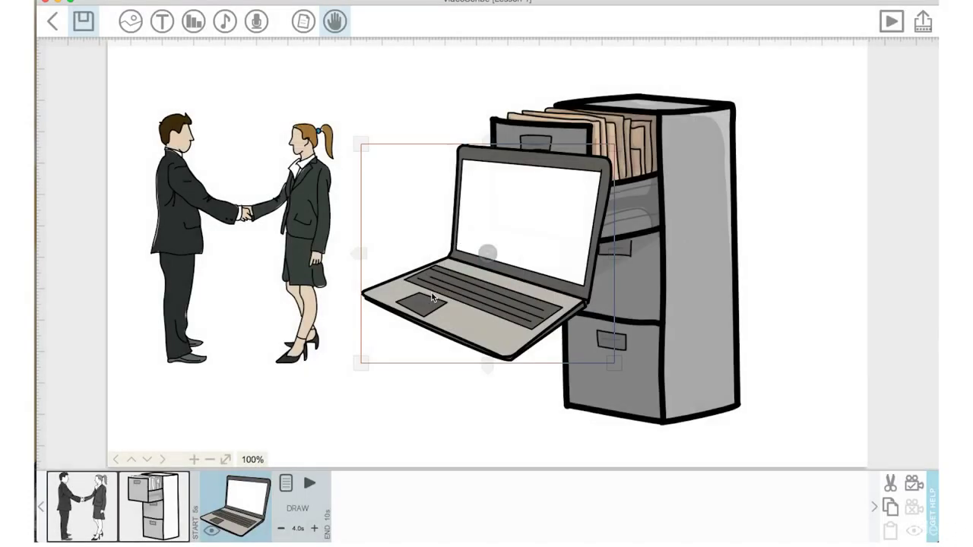
{"action": "left_click_drag", "start_coordinate": [437, 298], "coordinate": [647, 292]}
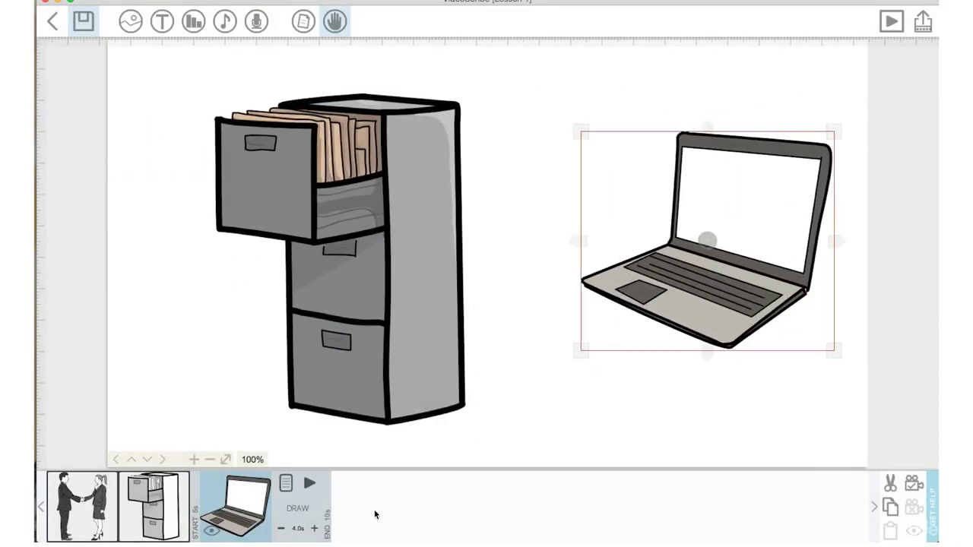
Shorten the laptop's draw time to 2.0 seconds and move the canvas view left.
{"action": "left_click", "coordinate": [282, 528]}
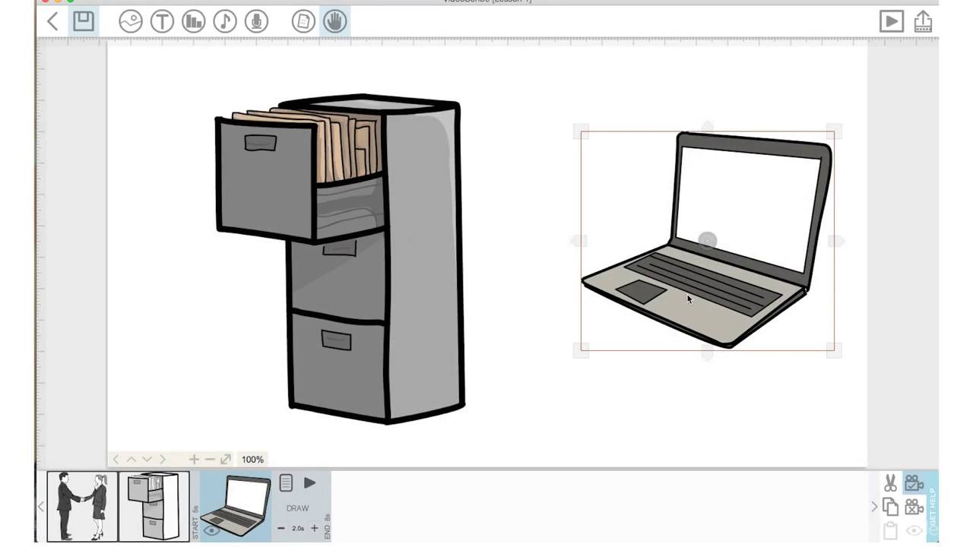
{"action": "left_click", "coordinate": [115, 461]}
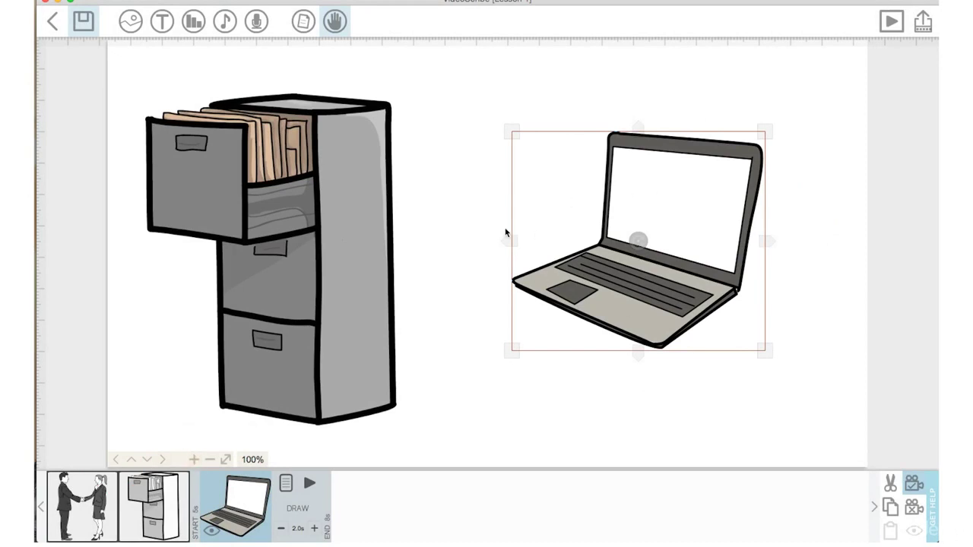
Zoom in to 146% on the laptop, save it as its camera shot, and preview from the handshake.
{"action": "left_click", "coordinate": [194, 461]}
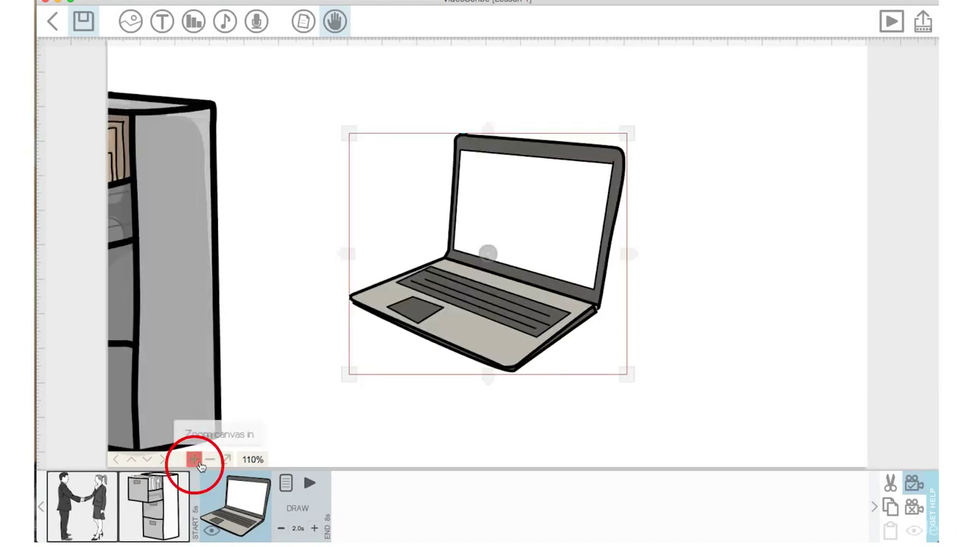
{"action": "left_click", "coordinate": [195, 461]}
{"action": "left_click", "coordinate": [195, 460]}
{"action": "left_click", "coordinate": [195, 461]}
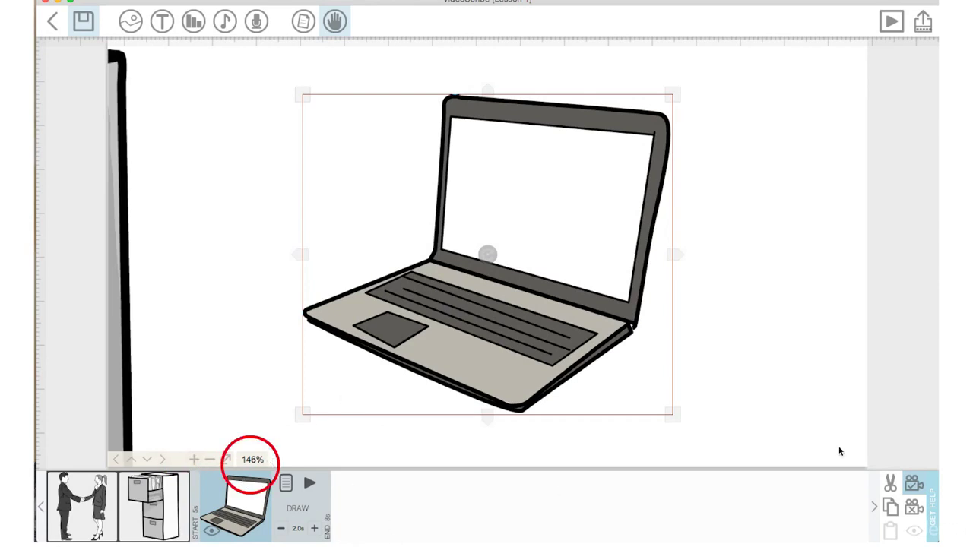
{"action": "left_click", "coordinate": [913, 485]}
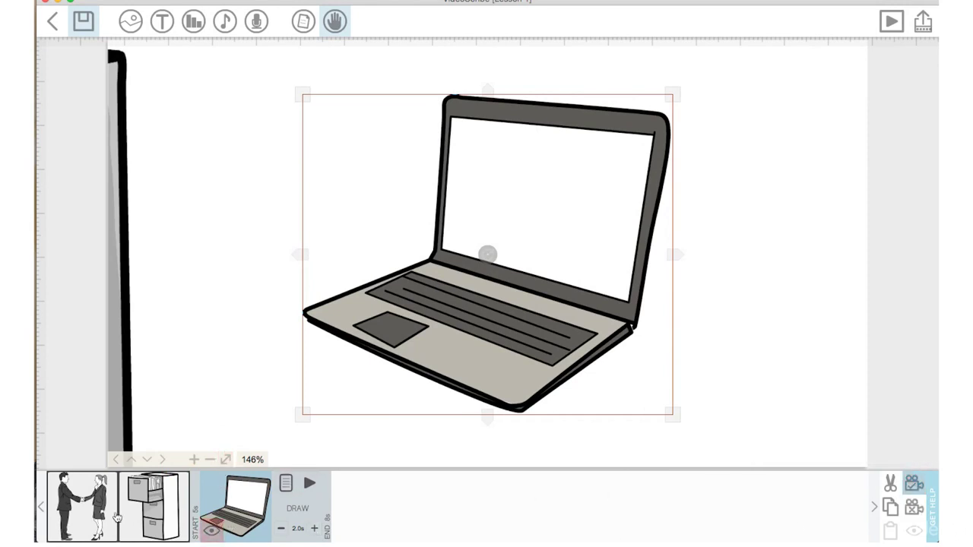
{"action": "left_click", "coordinate": [105, 514]}
{"action": "left_click", "coordinate": [161, 488]}
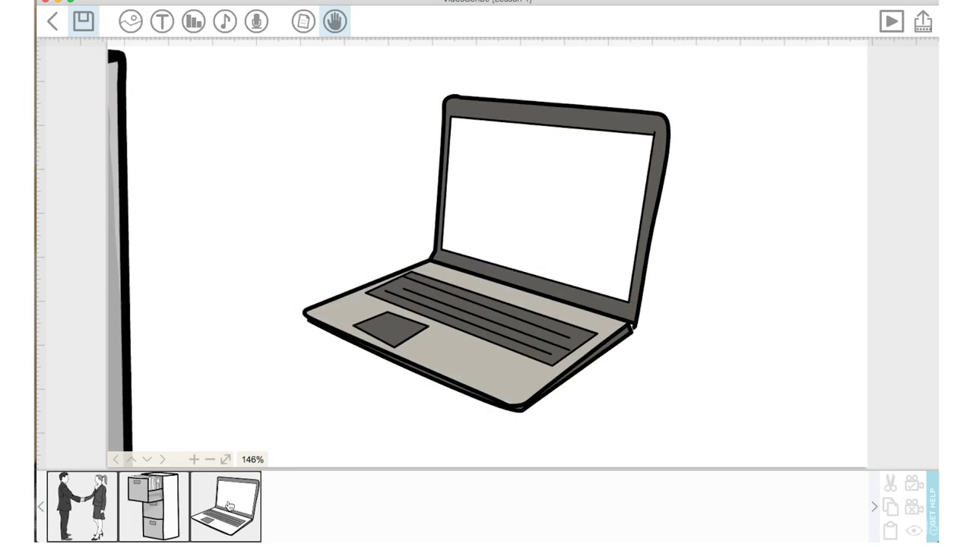
Zoom the canvas out to 42% so the handshake, cabinet and laptop all fit.
{"action": "left_click", "coordinate": [209, 460]}
{"action": "left_click", "coordinate": [209, 460]}
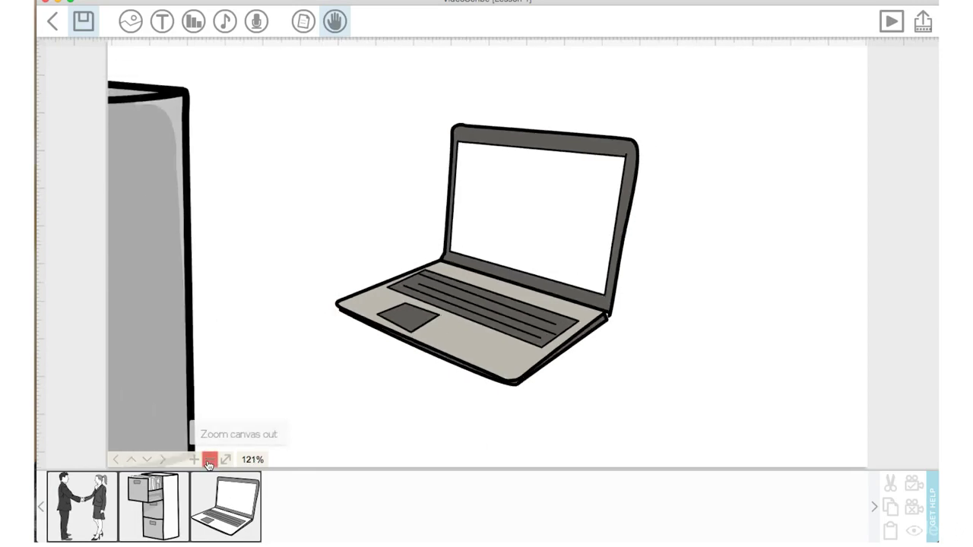
{"action": "left_click", "coordinate": [209, 460]}
{"action": "left_click", "coordinate": [209, 460]}
{"action": "left_click", "coordinate": [209, 460]}
{"action": "left_click", "coordinate": [209, 460]}
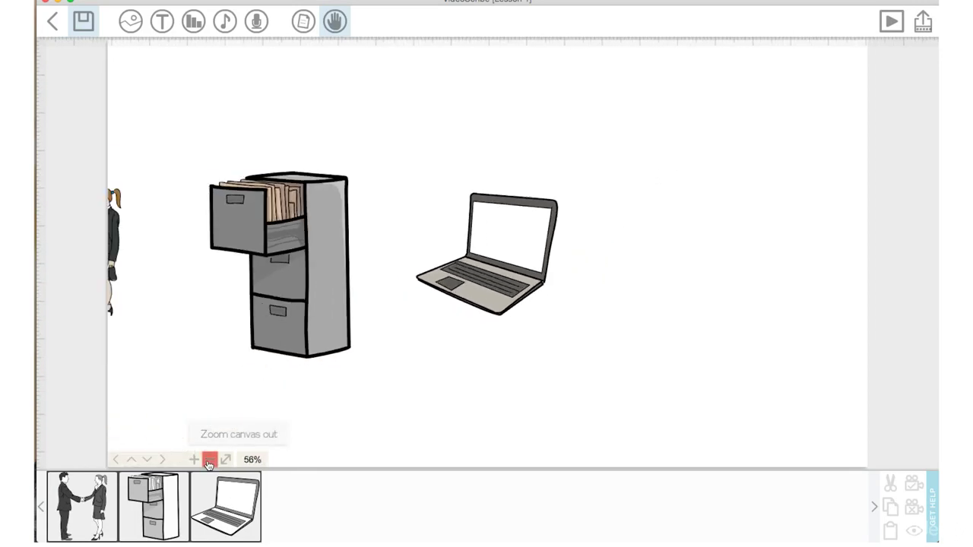
{"action": "left_click", "coordinate": [209, 460]}
{"action": "left_click", "coordinate": [209, 460]}
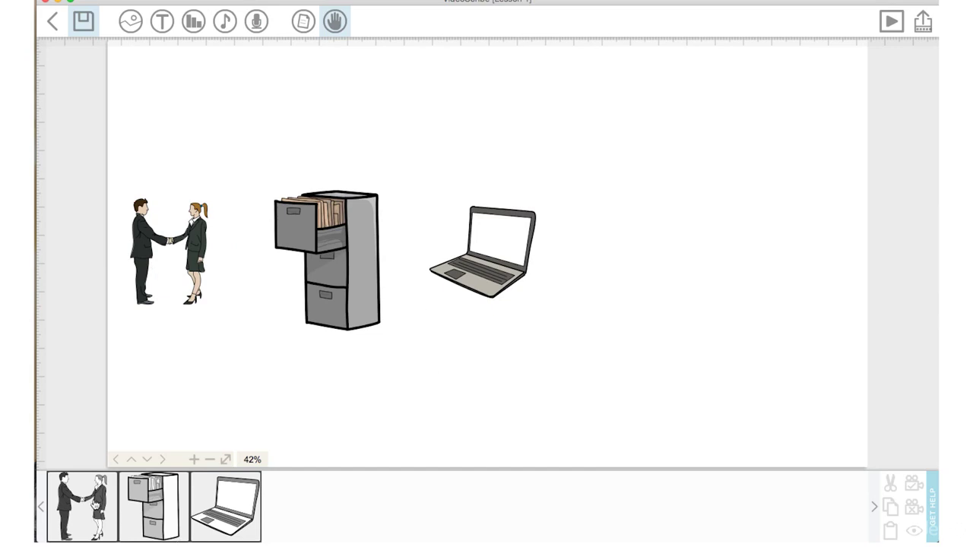
Set the handshake and filing cabinet cameras to the wide view, then preview from the handshake.
{"action": "left_click", "coordinate": [96, 507]}
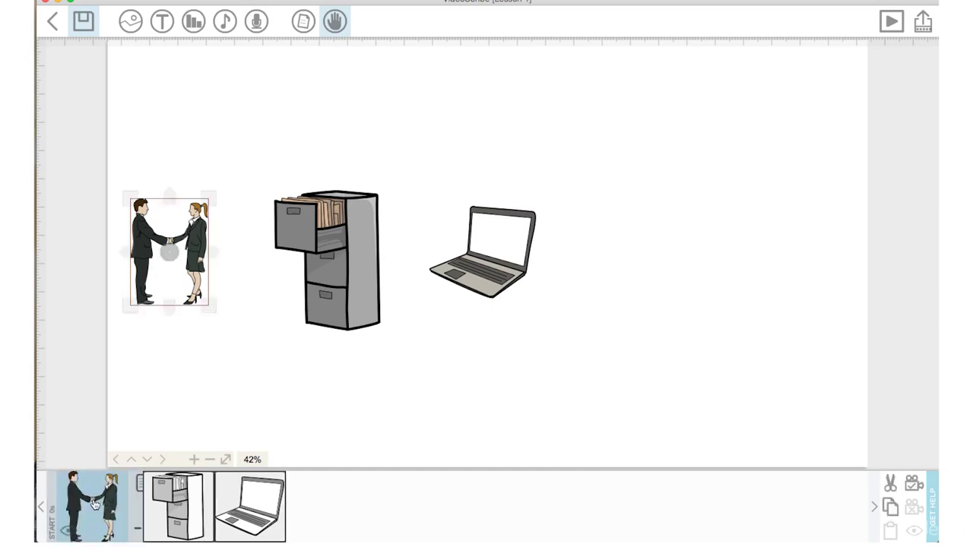
{"action": "left_click", "coordinate": [914, 484]}
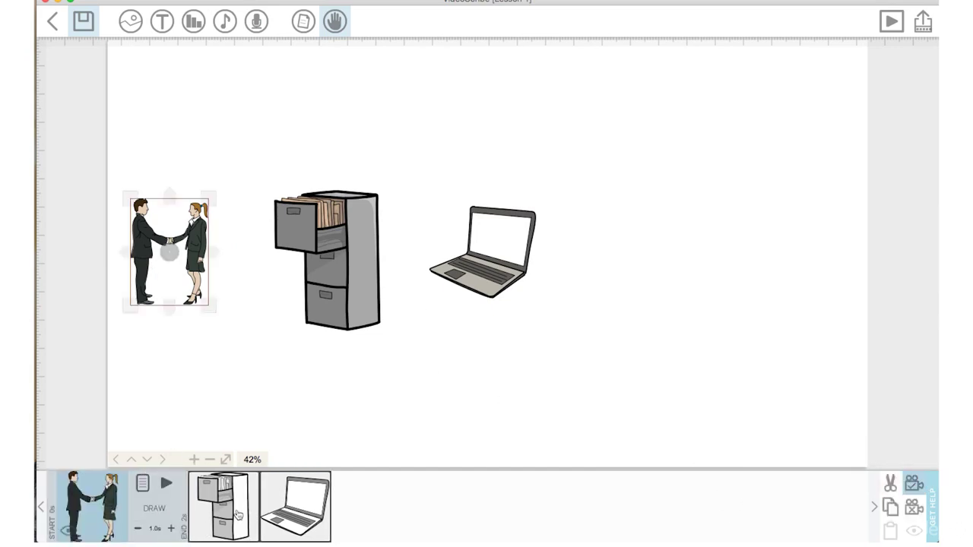
{"action": "left_click", "coordinate": [230, 514]}
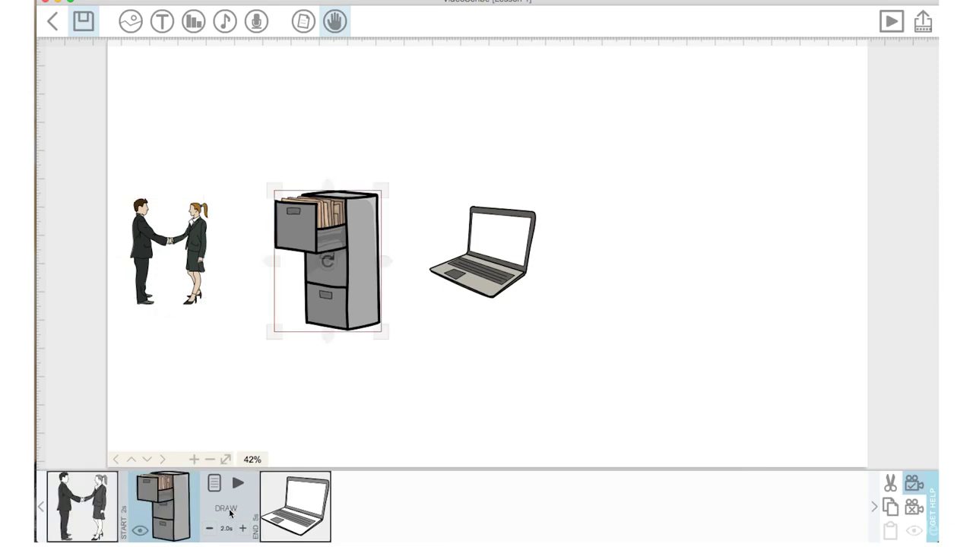
{"action": "left_click", "coordinate": [914, 484]}
{"action": "left_click", "coordinate": [297, 503]}
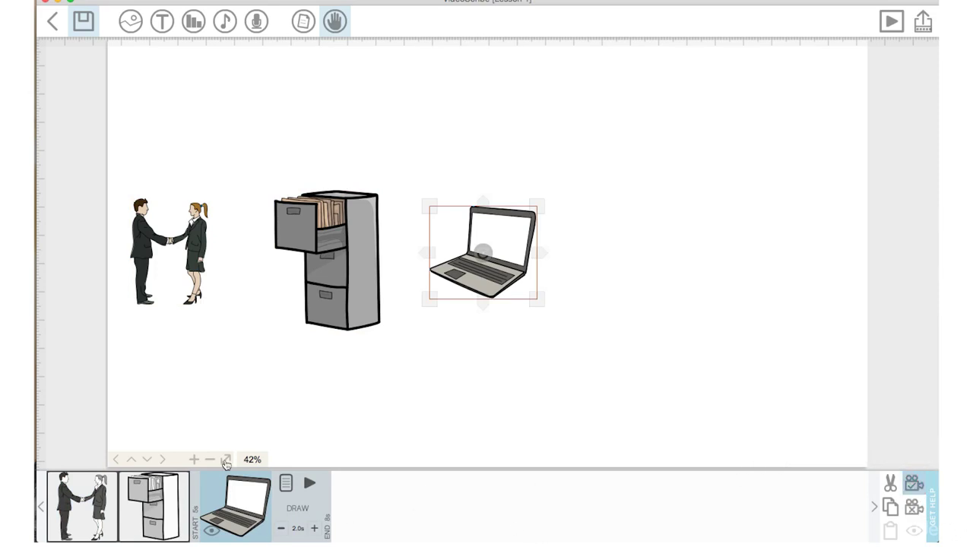
{"action": "left_click", "coordinate": [95, 499]}
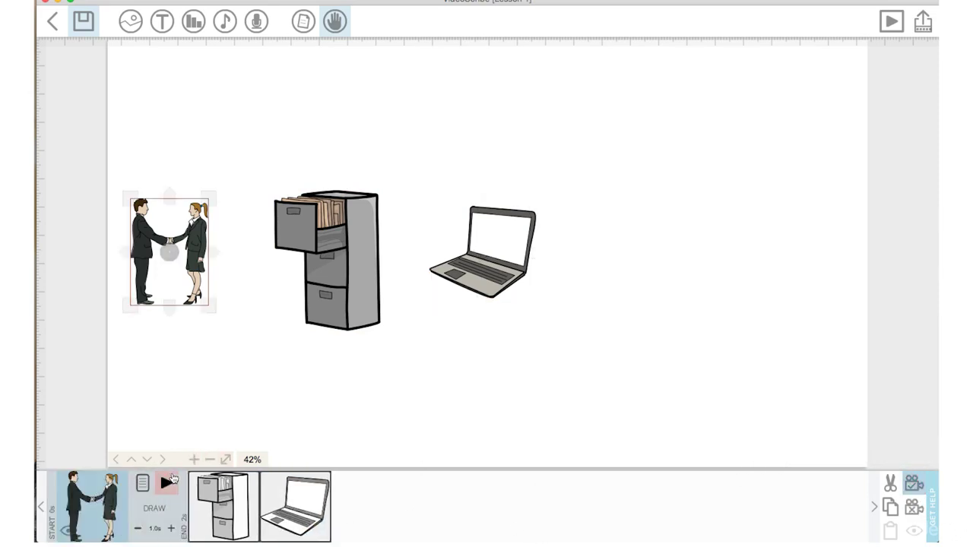
{"action": "left_click", "coordinate": [171, 480]}
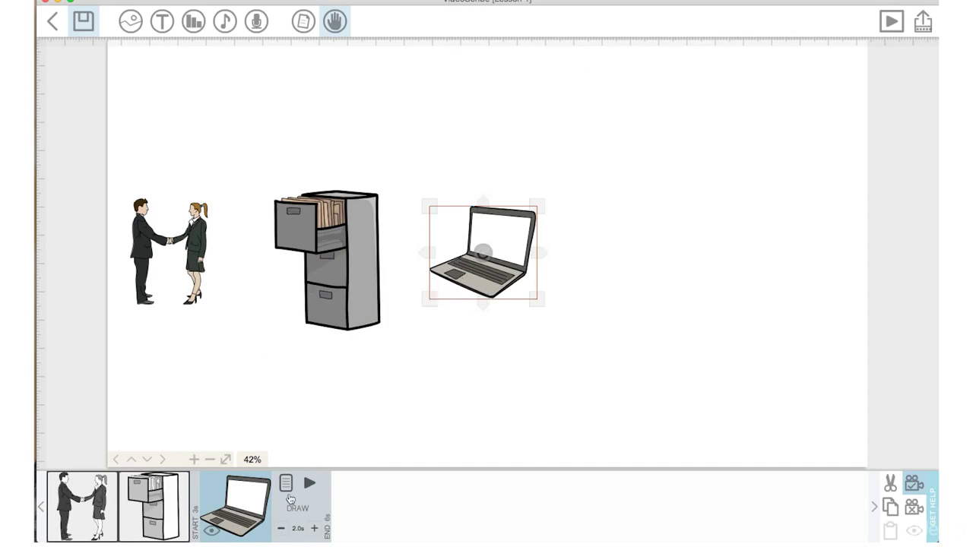
Replace the laptop picture with the monitor found by searching the library for 'computer'.
{"action": "left_click", "coordinate": [286, 483]}
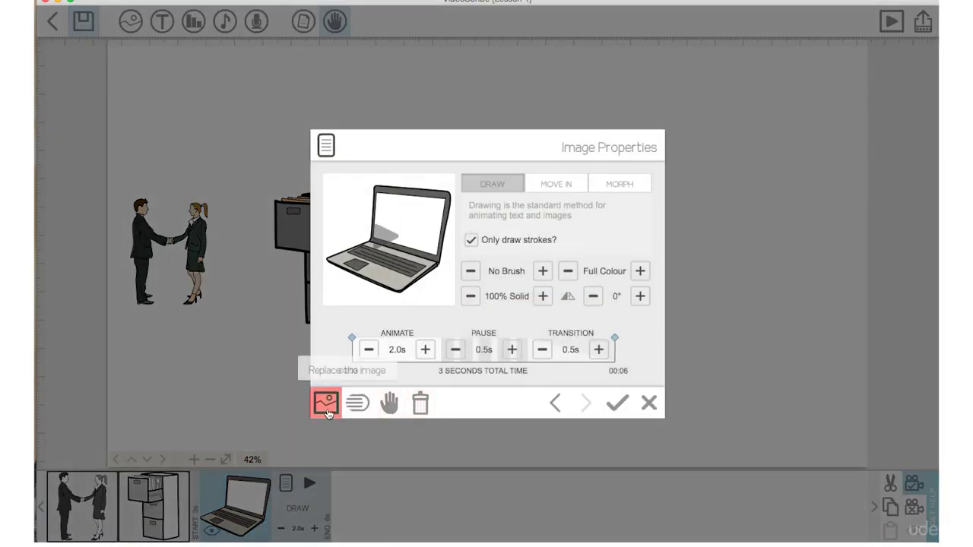
{"action": "left_click", "coordinate": [327, 404]}
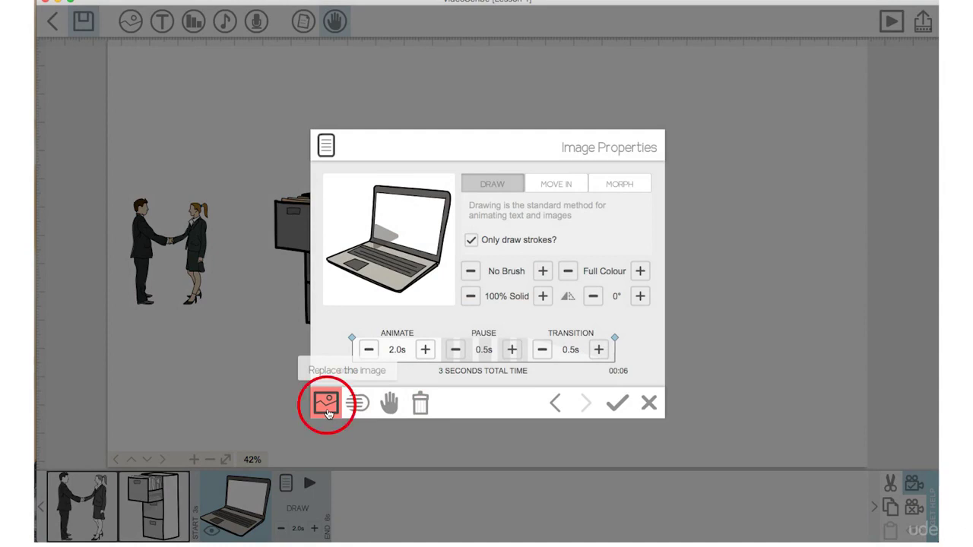
{"action": "left_click", "coordinate": [327, 407]}
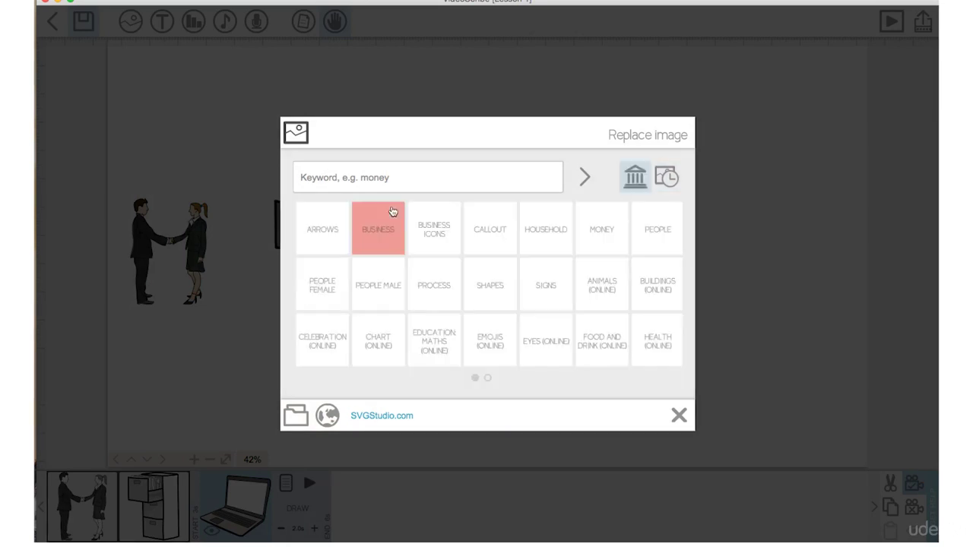
{"action": "type", "text": "d"}
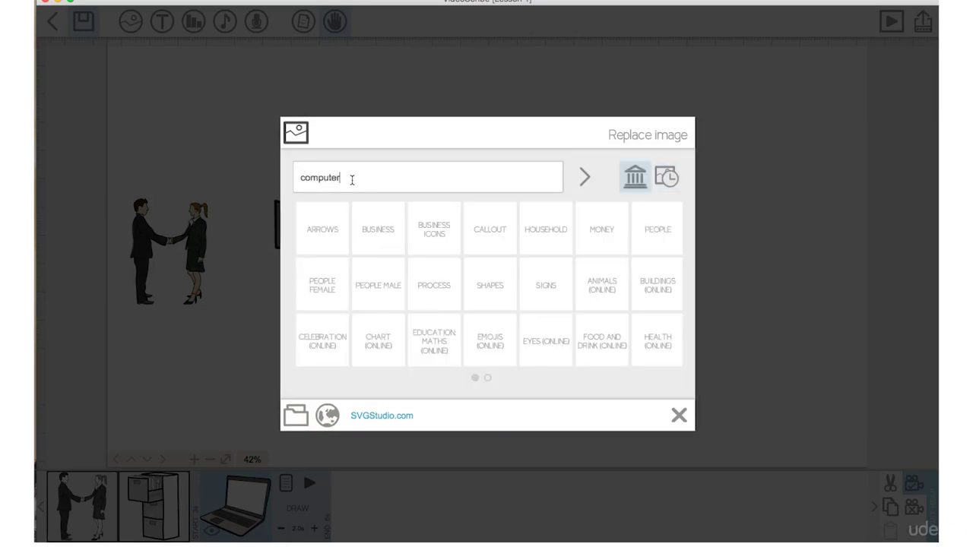
{"action": "key", "text": "Return"}
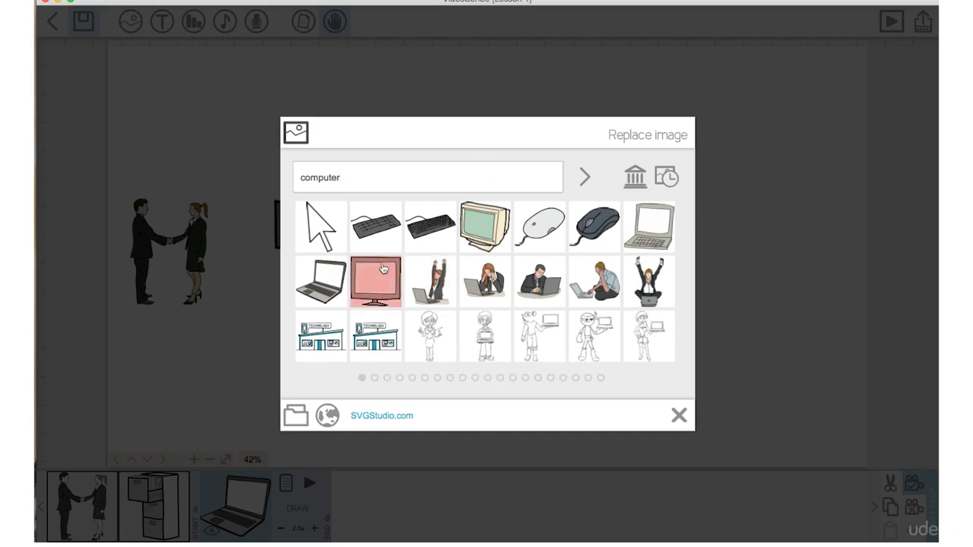
{"action": "left_click", "coordinate": [384, 269]}
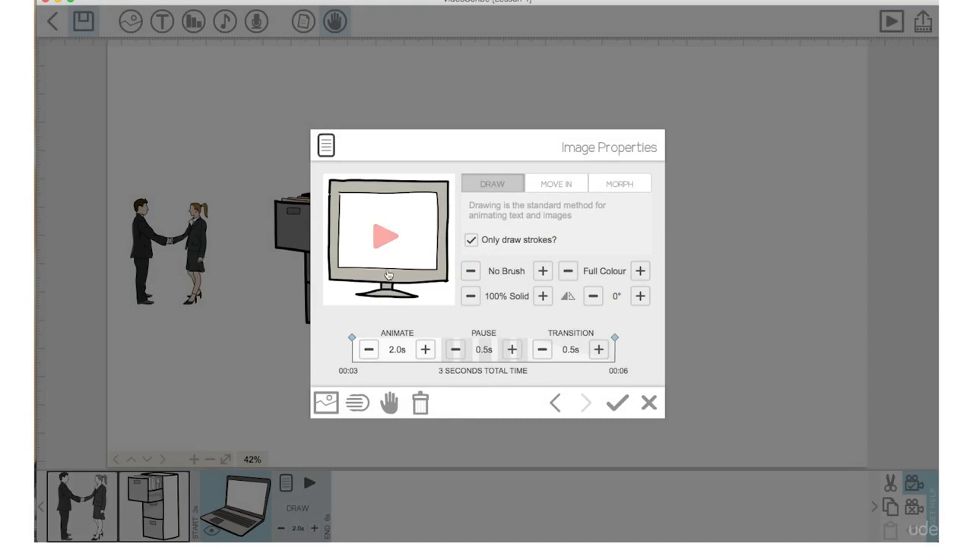
Preview the monitor's drawing animation, close the preview, and confirm the new image.
{"action": "left_click", "coordinate": [378, 240]}
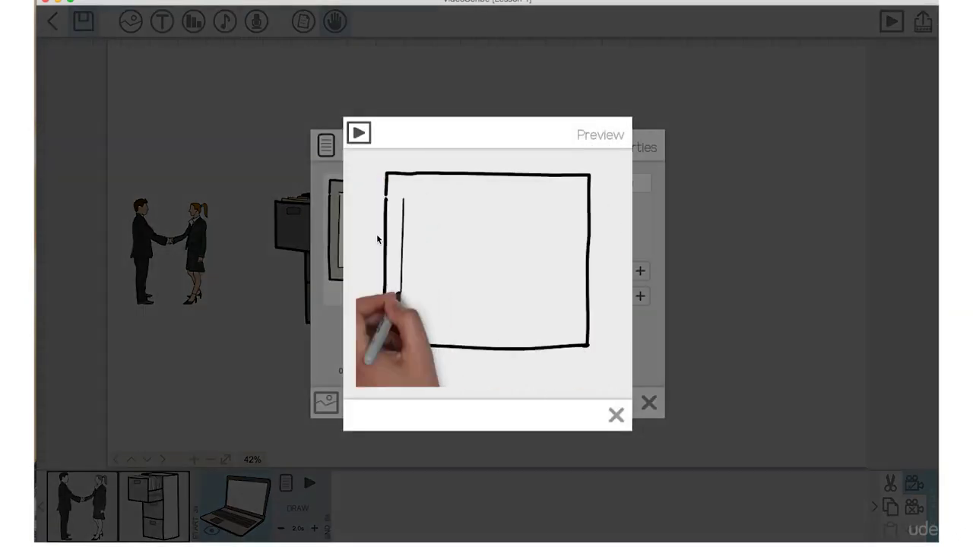
{"action": "left_click", "coordinate": [616, 415]}
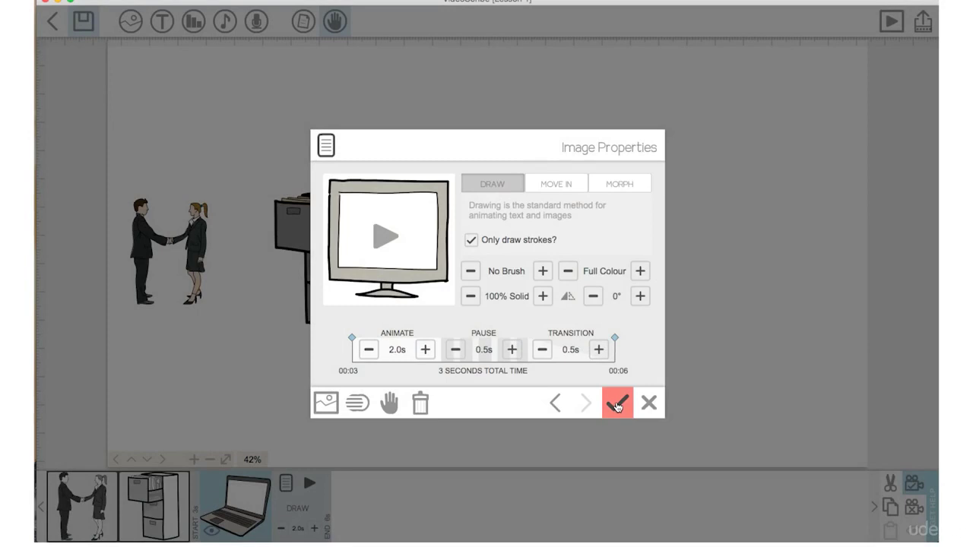
{"action": "left_click", "coordinate": [617, 405]}
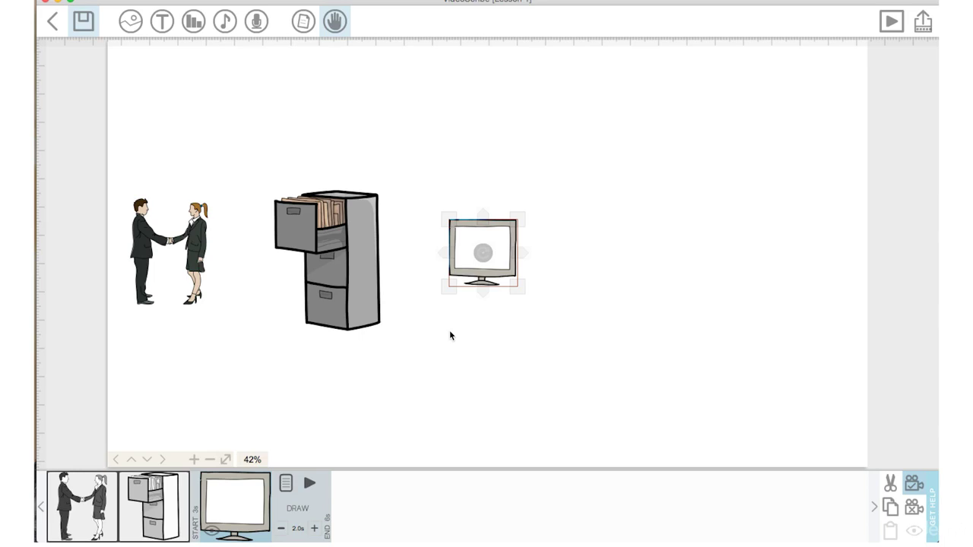
{"action": "left_click", "coordinate": [80, 377]}
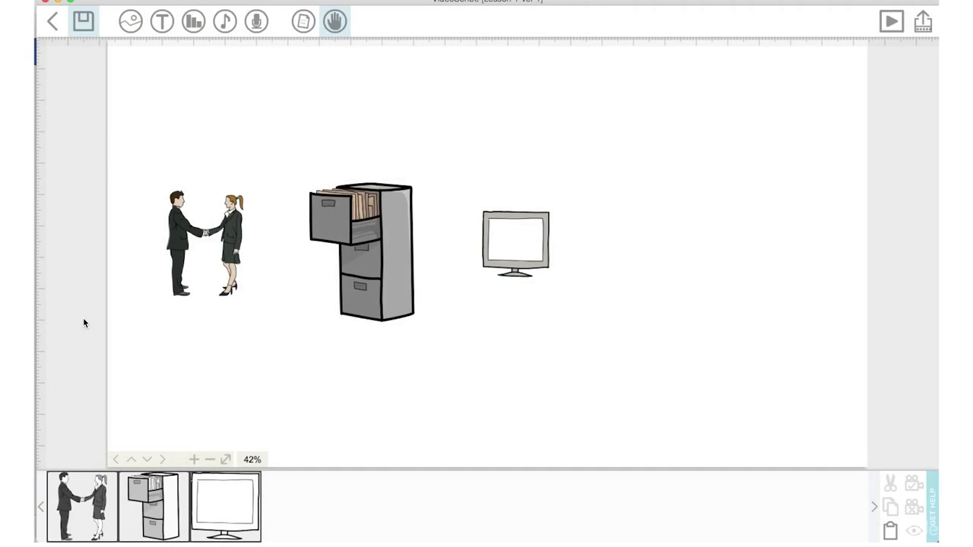
{"action": "left_click", "coordinate": [82, 505]}
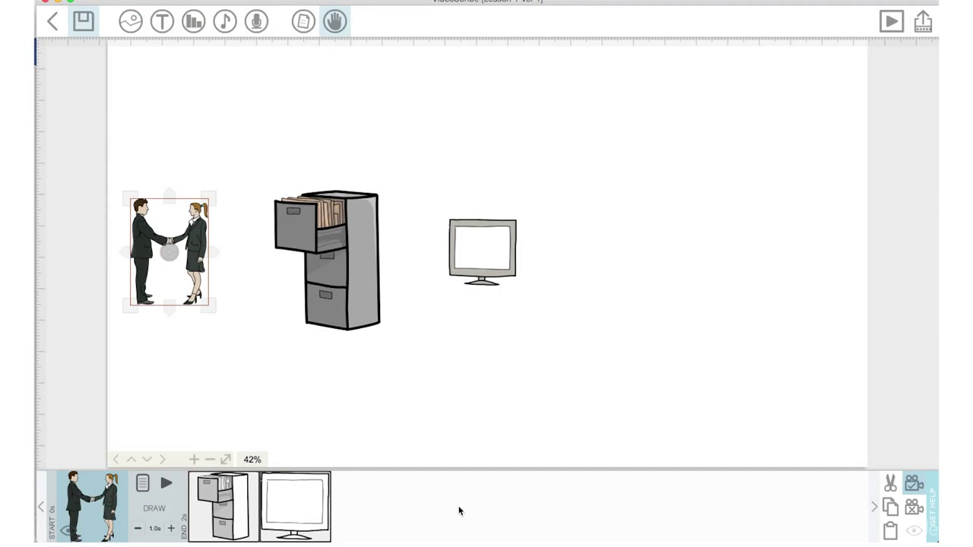
{"action": "left_click", "coordinate": [165, 483]}
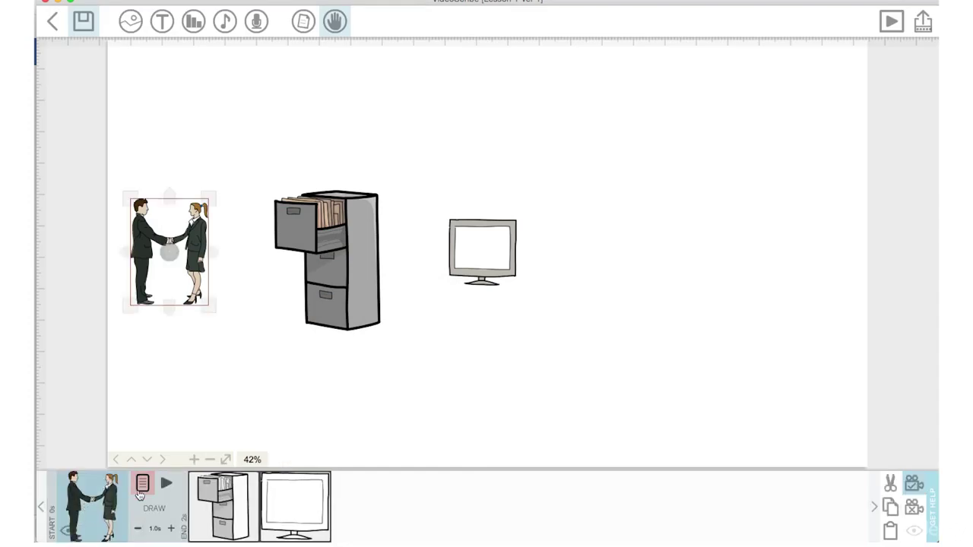
Set the handshake's pause and transition to 0.0s.
{"action": "left_click", "coordinate": [140, 490]}
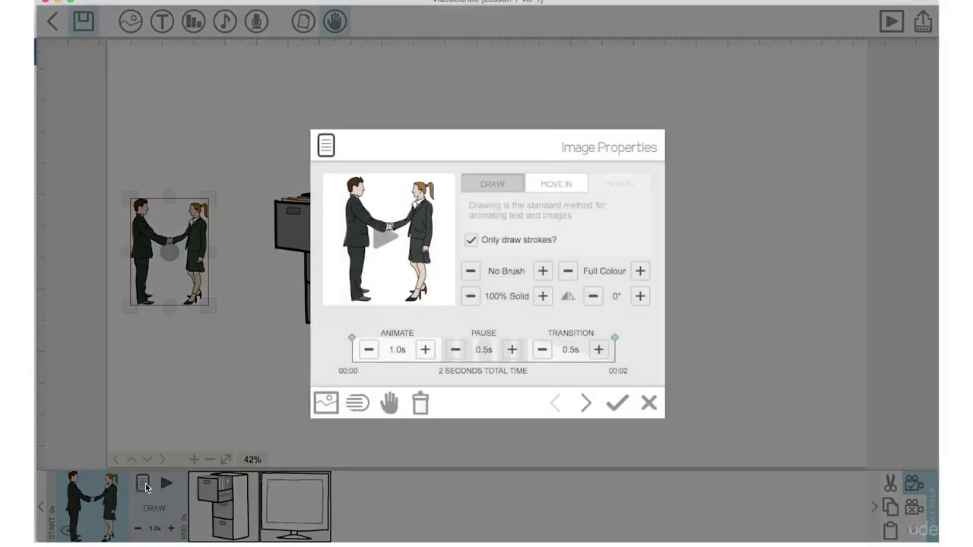
{"action": "left_click", "coordinate": [454, 353]}
{"action": "left_click", "coordinate": [541, 349]}
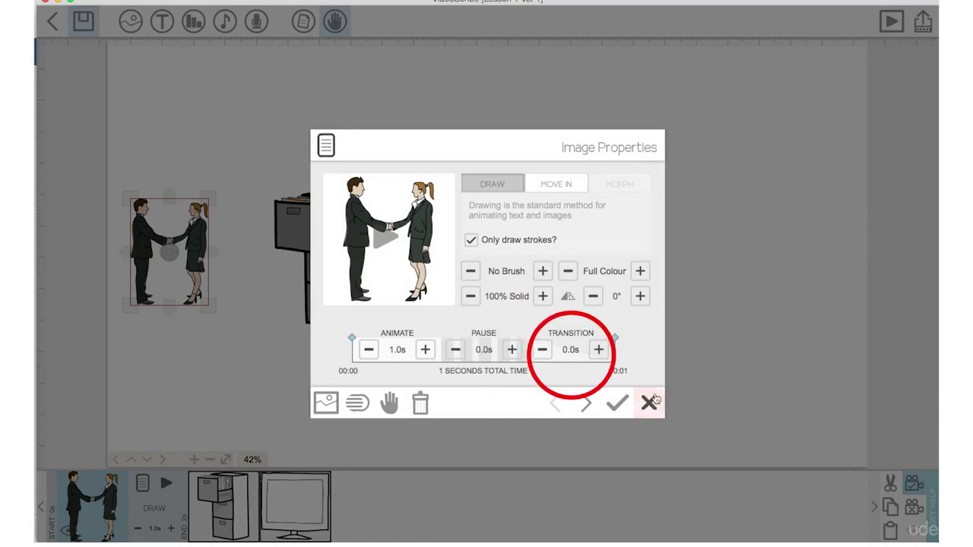
{"action": "left_click", "coordinate": [608, 417]}
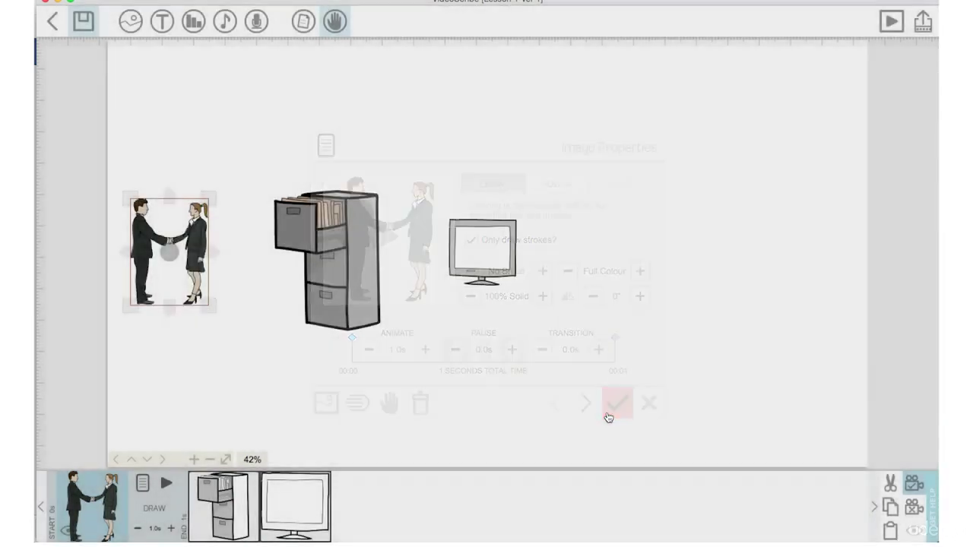
Set the filing cabinet's pause and transition to 0.0s.
{"action": "left_click", "coordinate": [242, 499]}
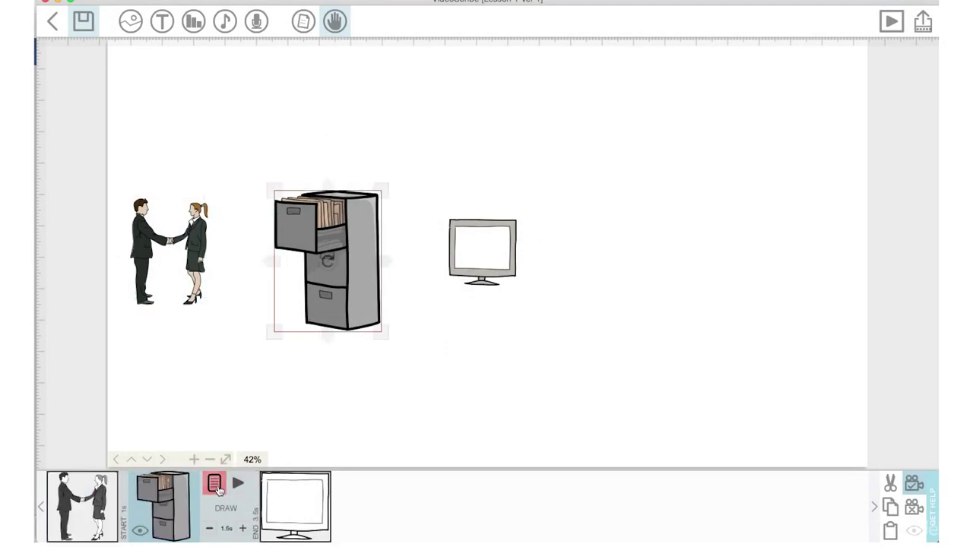
{"action": "left_click", "coordinate": [213, 484]}
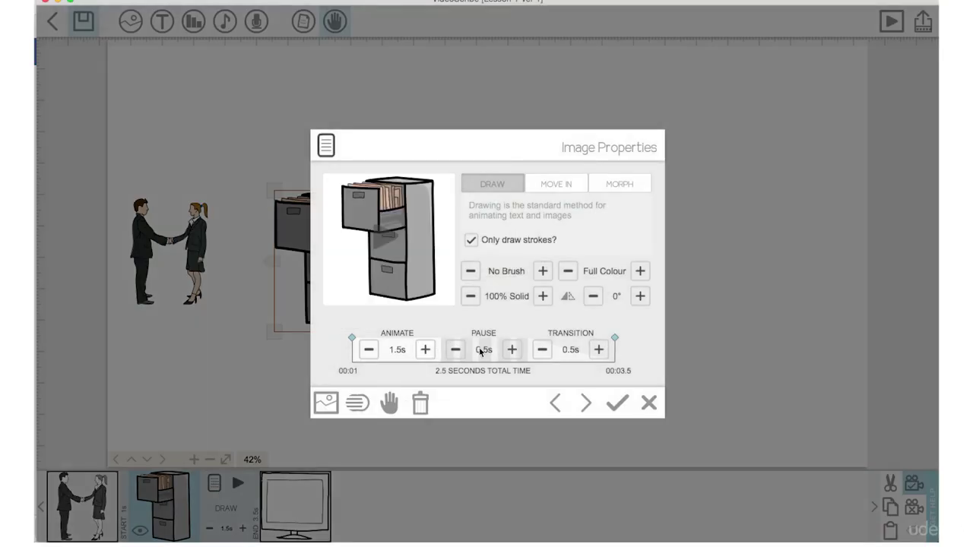
{"action": "left_click", "coordinate": [454, 350]}
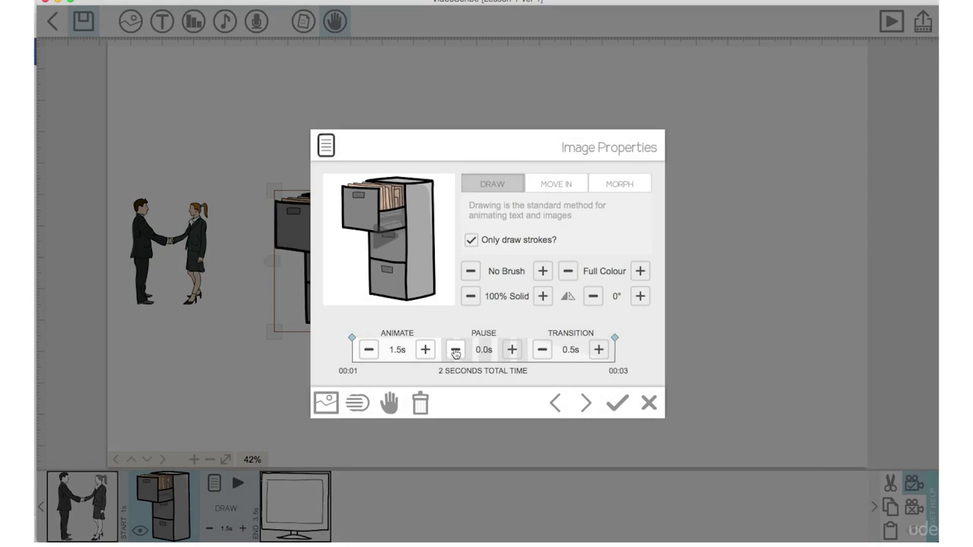
{"action": "left_click", "coordinate": [544, 349]}
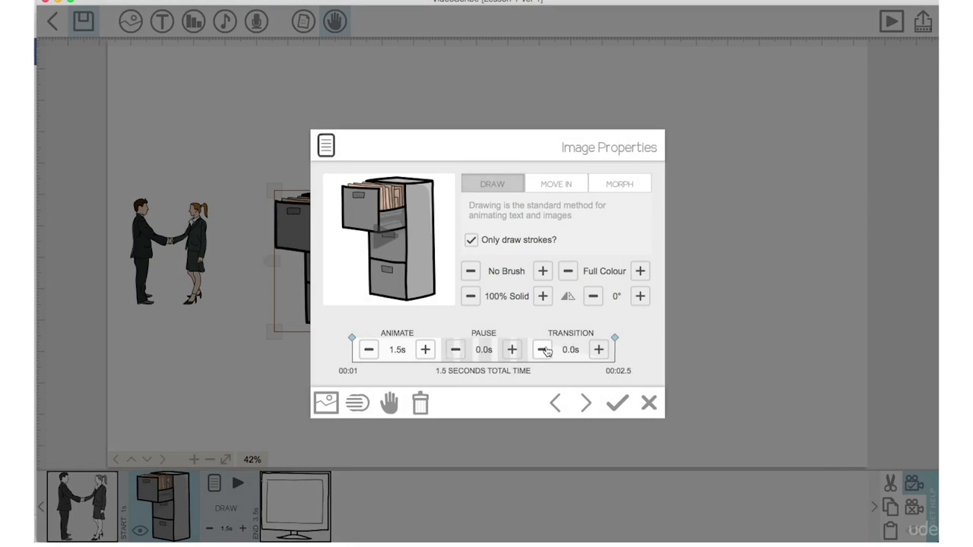
{"action": "left_click", "coordinate": [616, 403]}
Set the monitor's pause and transition to 0.0s.
{"action": "left_click", "coordinate": [278, 520]}
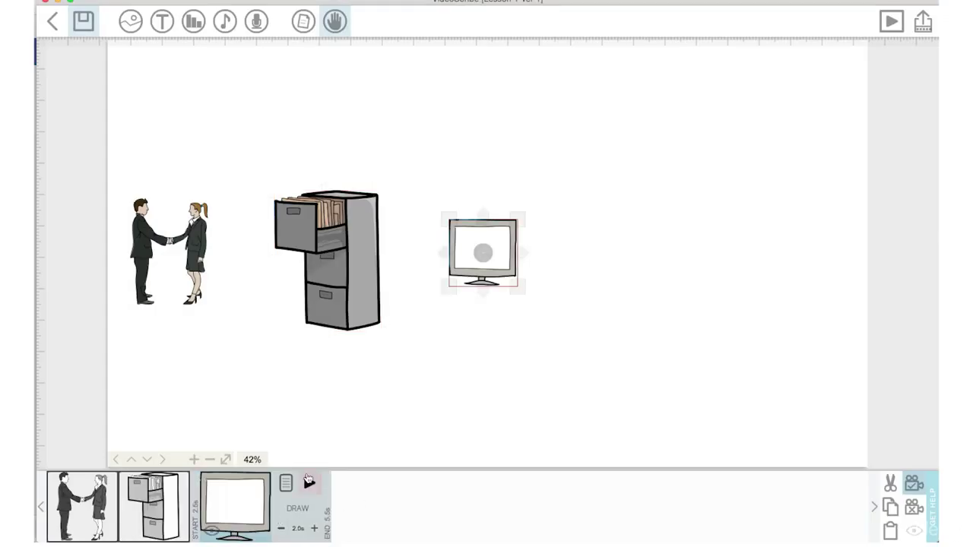
{"action": "left_click", "coordinate": [286, 489]}
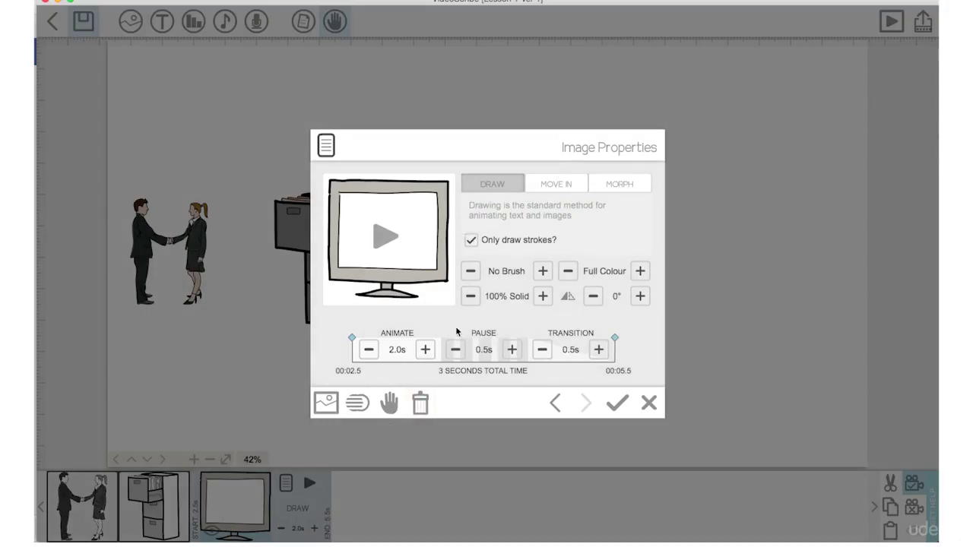
{"action": "left_click", "coordinate": [456, 350]}
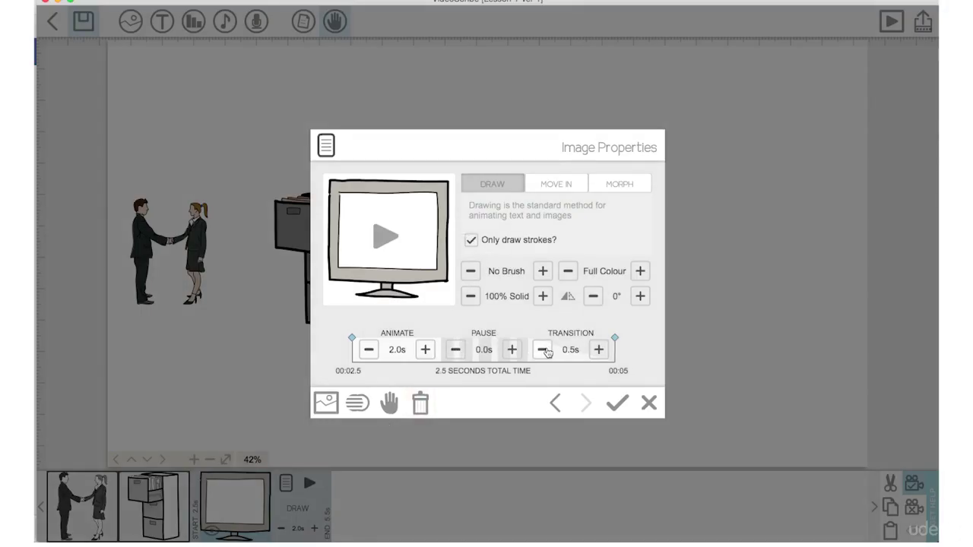
{"action": "left_click", "coordinate": [542, 350]}
{"action": "left_click", "coordinate": [617, 403]}
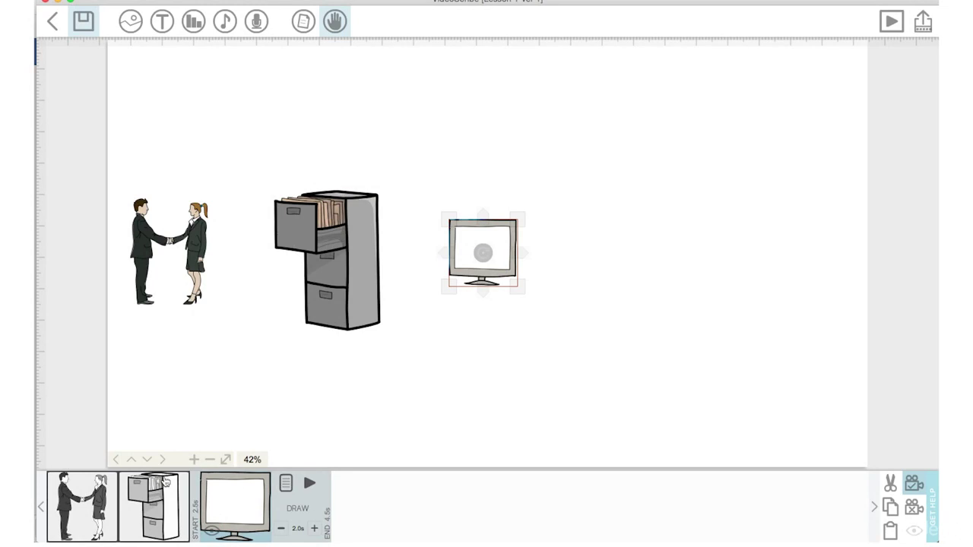
{"action": "left_click", "coordinate": [80, 505]}
{"action": "left_click", "coordinate": [167, 484]}
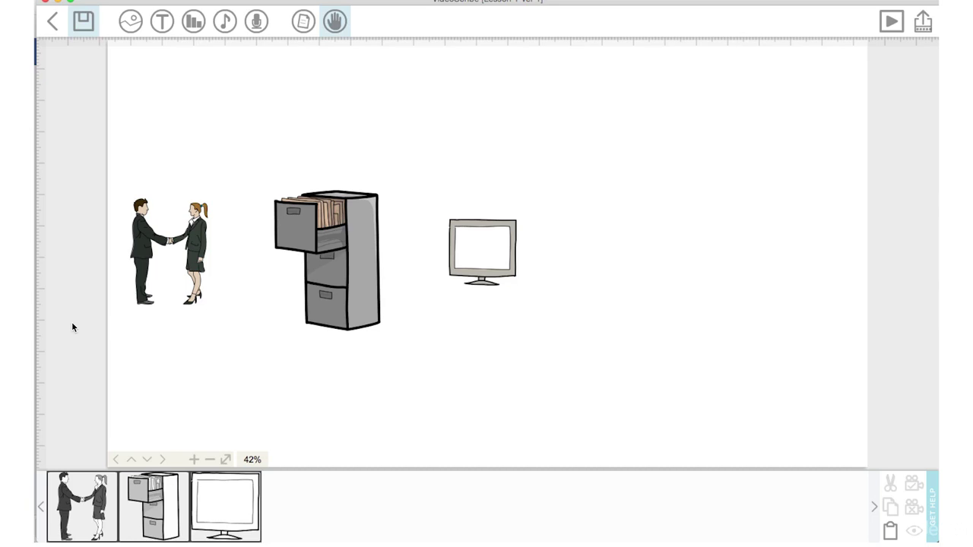
{"action": "left_click", "coordinate": [130, 33]}
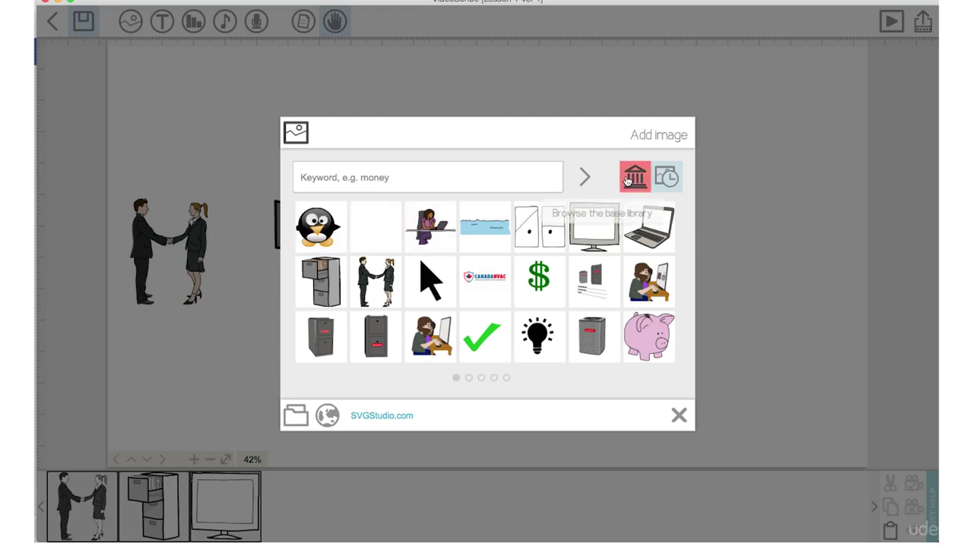
Add the stack-of-books drawing from the library's Business category.
{"action": "left_click", "coordinate": [634, 180]}
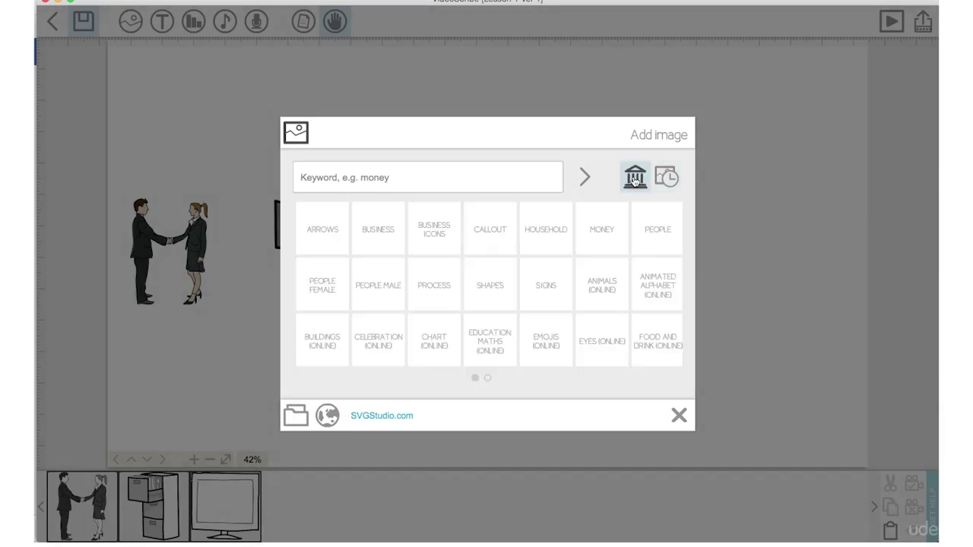
{"action": "left_click", "coordinate": [380, 226]}
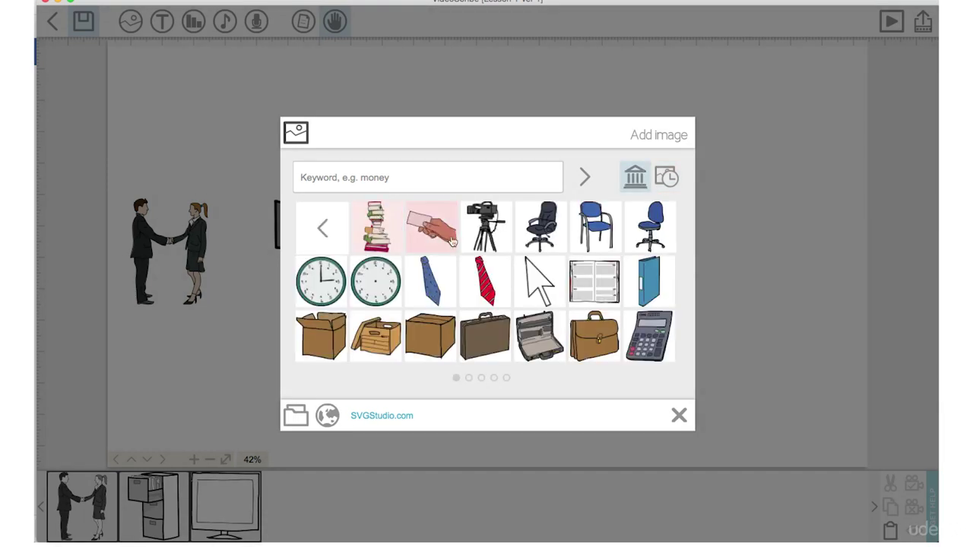
{"action": "left_click", "coordinate": [385, 232]}
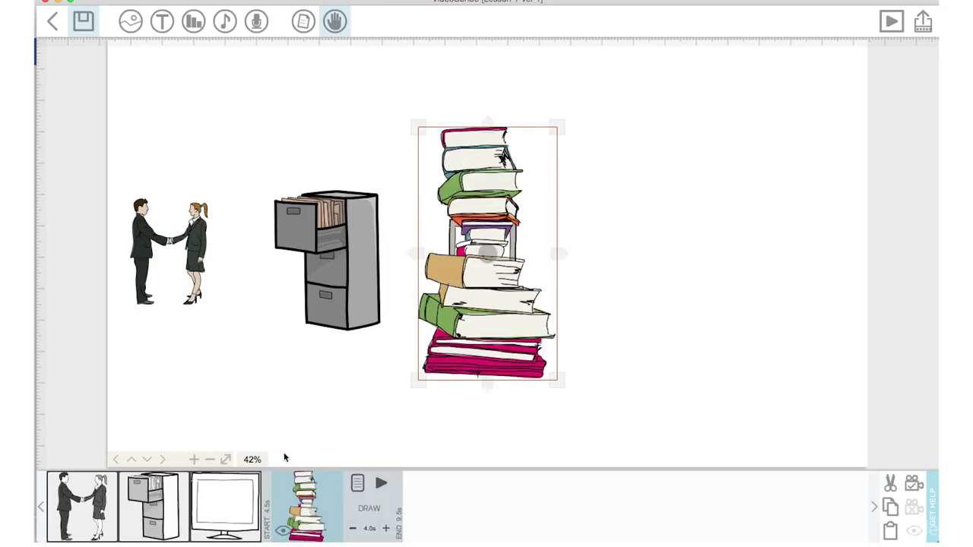
At 24% zoom, move the books right of the monitor, enlarge them, and pan them into view.
{"action": "left_click", "coordinate": [209, 460]}
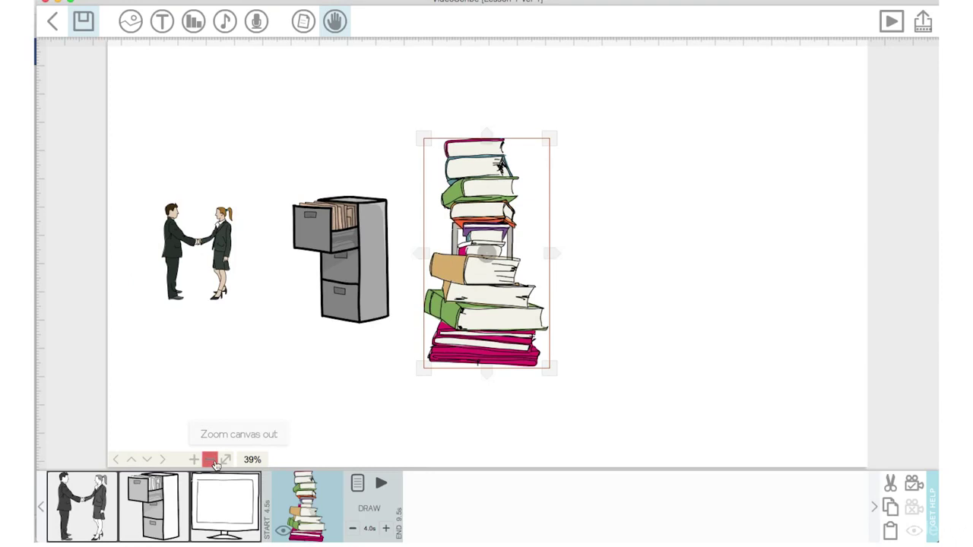
{"action": "left_click", "coordinate": [210, 460]}
{"action": "left_click", "coordinate": [210, 460]}
{"action": "left_click", "coordinate": [210, 460]}
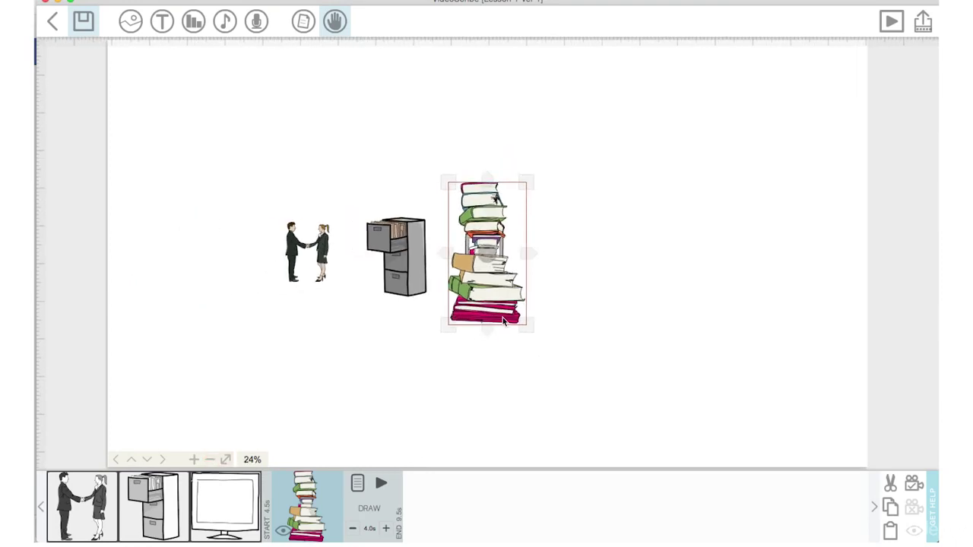
{"action": "left_click_drag", "start_coordinate": [484, 297], "coordinate": [777, 388]}
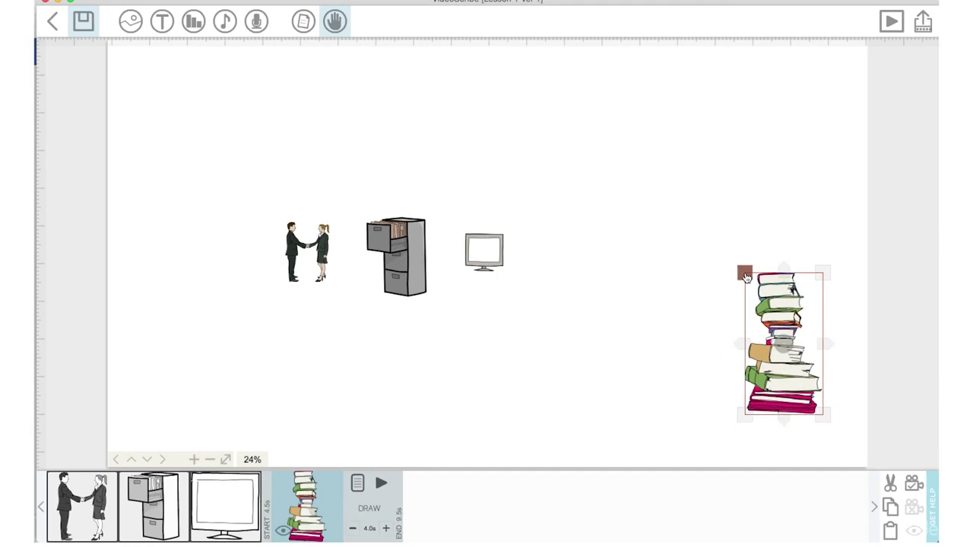
{"action": "left_click_drag", "start_coordinate": [746, 278], "coordinate": [628, 180]}
{"action": "left_click_drag", "start_coordinate": [765, 385], "coordinate": [735, 312]}
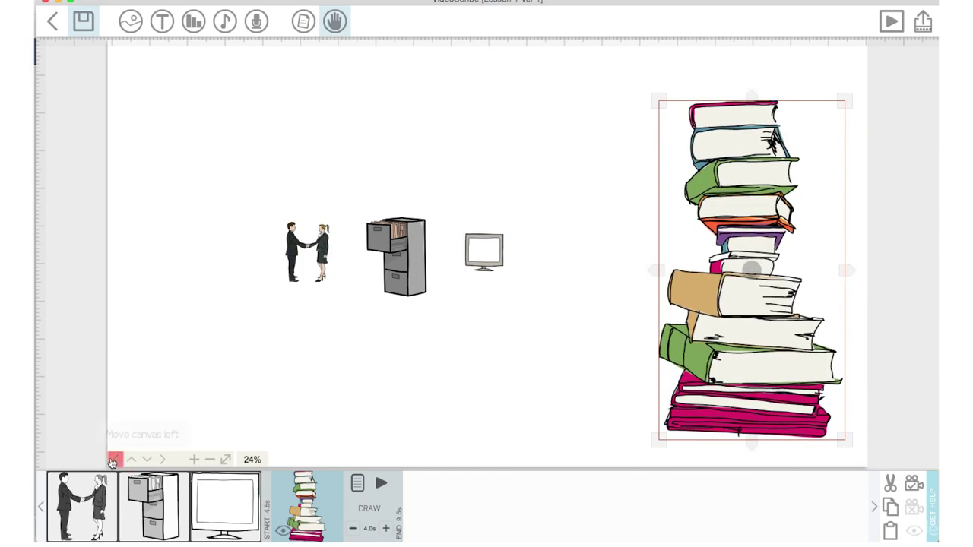
{"action": "left_click", "coordinate": [114, 461]}
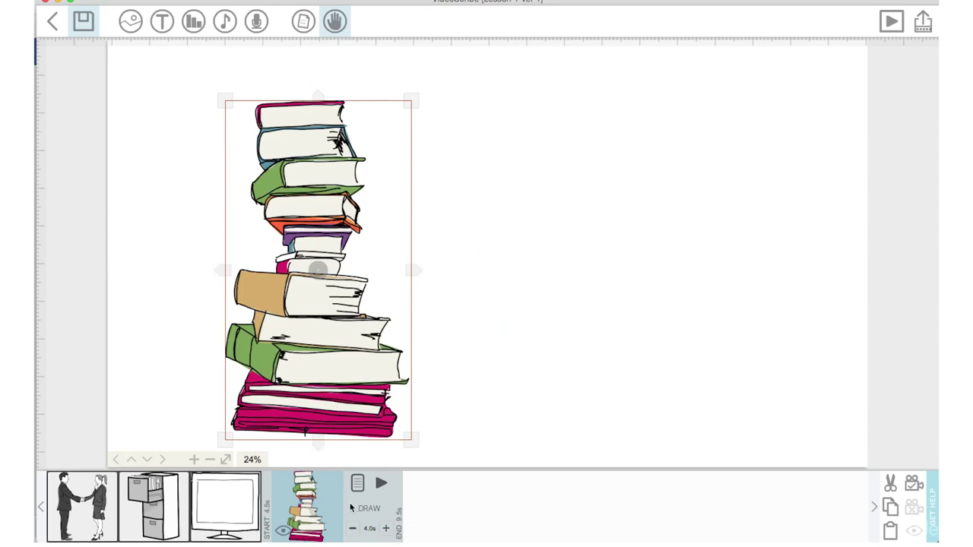
Cut the books' drawing time to 0.5s and set their camera to the current view.
{"action": "left_click", "coordinate": [351, 528]}
{"action": "left_click", "coordinate": [352, 528]}
{"action": "left_click", "coordinate": [351, 528]}
{"action": "left_click", "coordinate": [352, 528]}
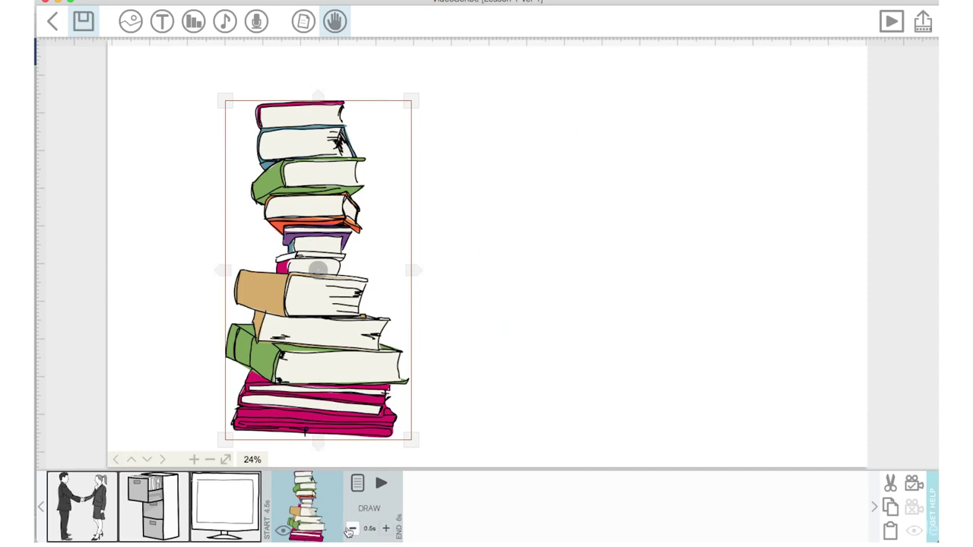
{"action": "left_click", "coordinate": [913, 491]}
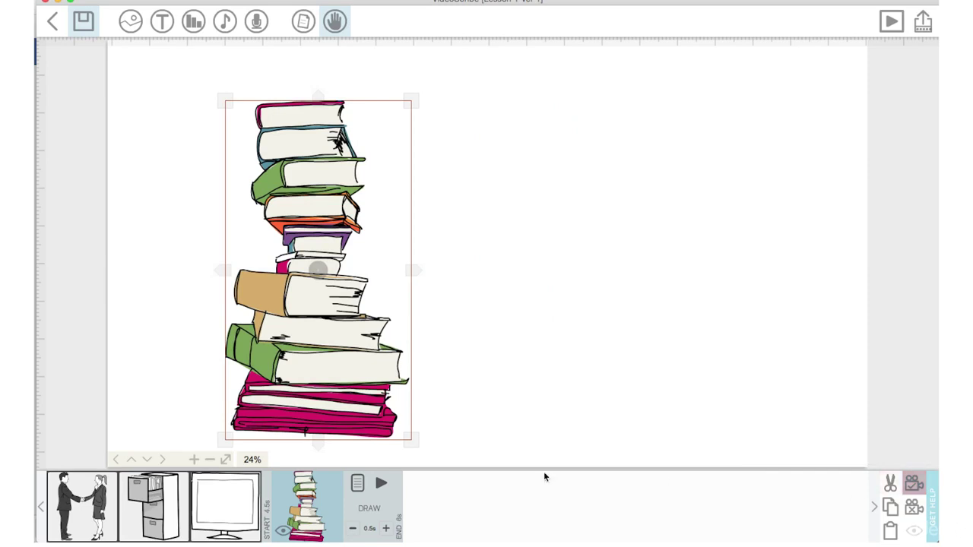
{"action": "left_click", "coordinate": [229, 497]}
Give the monitor a 0.5s animate time and 2.5s transition, then preview from the monitor.
{"action": "left_click", "coordinate": [285, 485]}
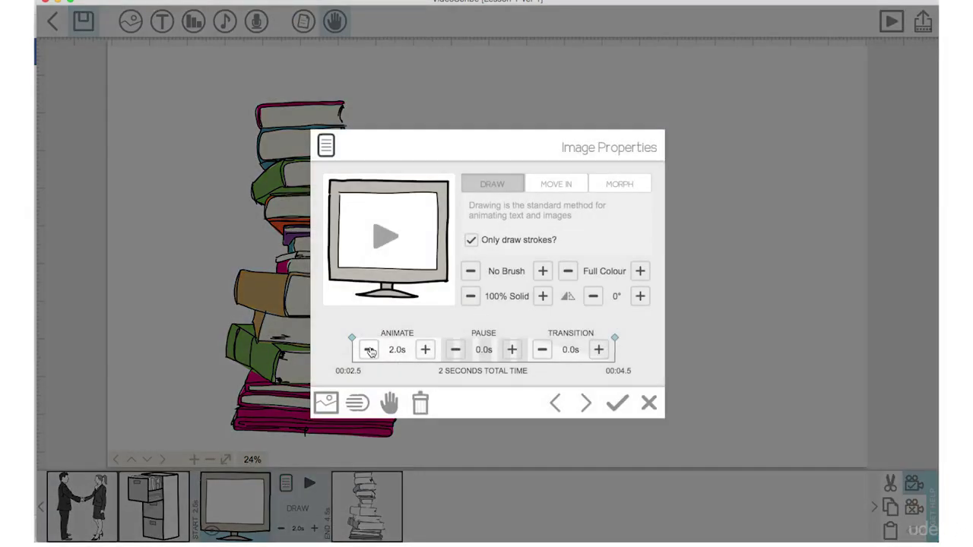
{"action": "left_click", "coordinate": [371, 350]}
{"action": "left_click", "coordinate": [370, 350]}
{"action": "left_click", "coordinate": [372, 351]}
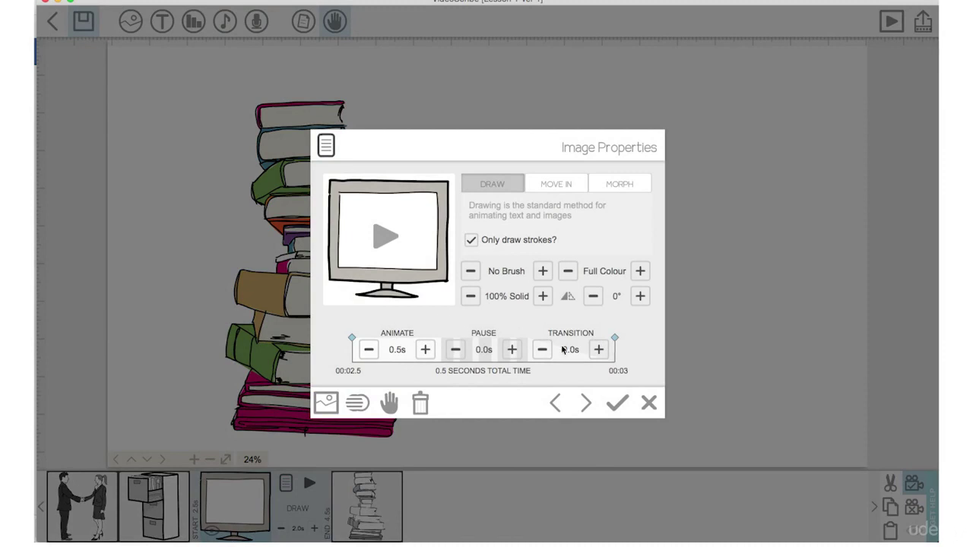
{"action": "left_click", "coordinate": [599, 350]}
{"action": "left_click", "coordinate": [599, 350]}
{"action": "left_click", "coordinate": [599, 350]}
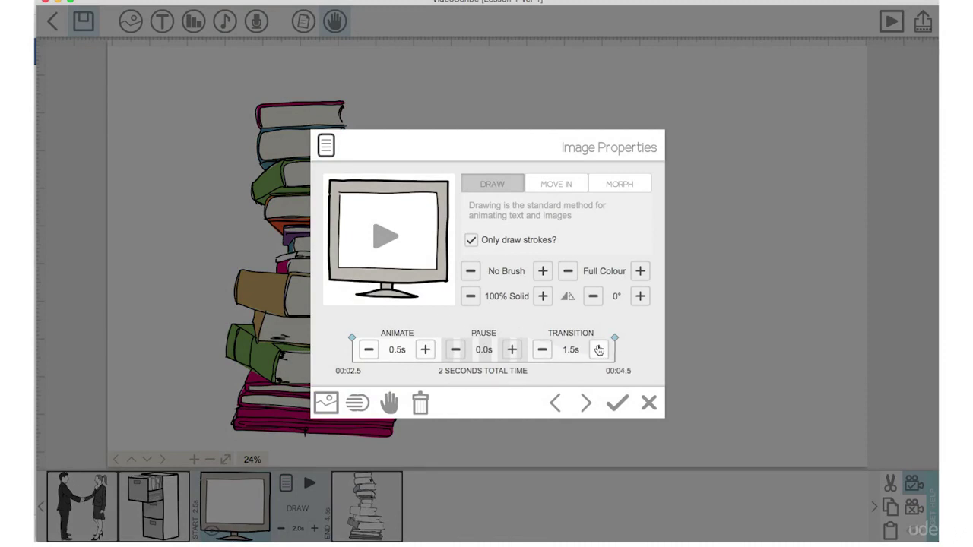
{"action": "left_click", "coordinate": [599, 349]}
{"action": "left_click", "coordinate": [599, 350]}
{"action": "left_click", "coordinate": [599, 349]}
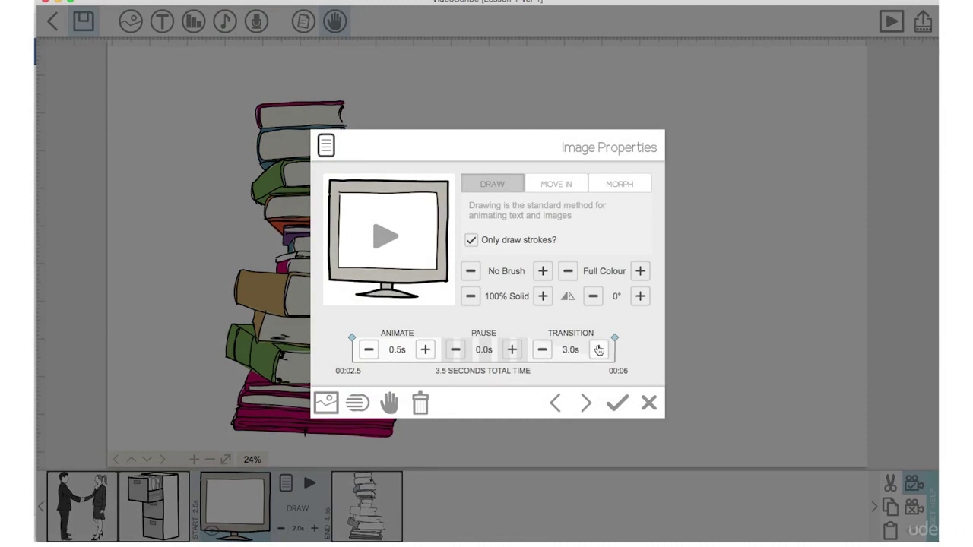
{"action": "left_click", "coordinate": [541, 352]}
{"action": "left_click", "coordinate": [617, 405]}
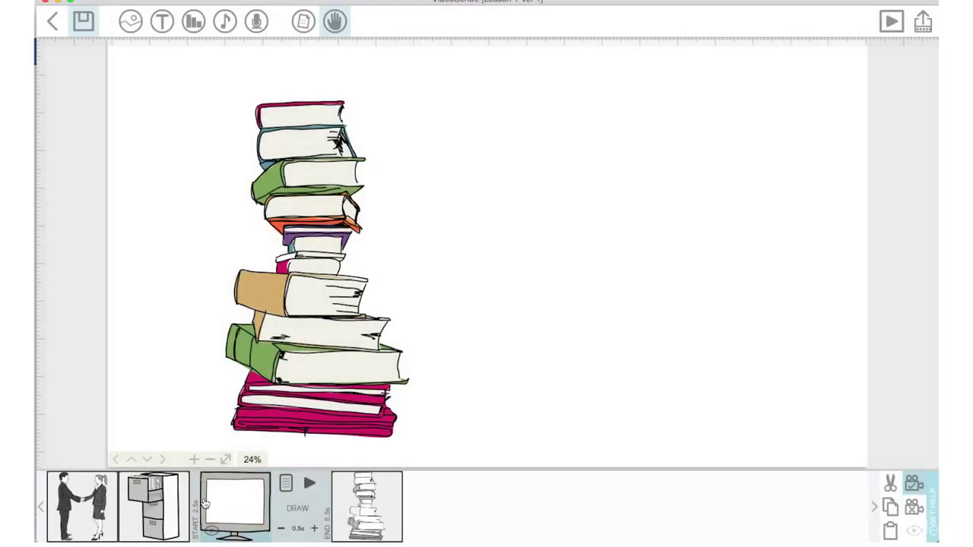
{"action": "left_click", "coordinate": [306, 487]}
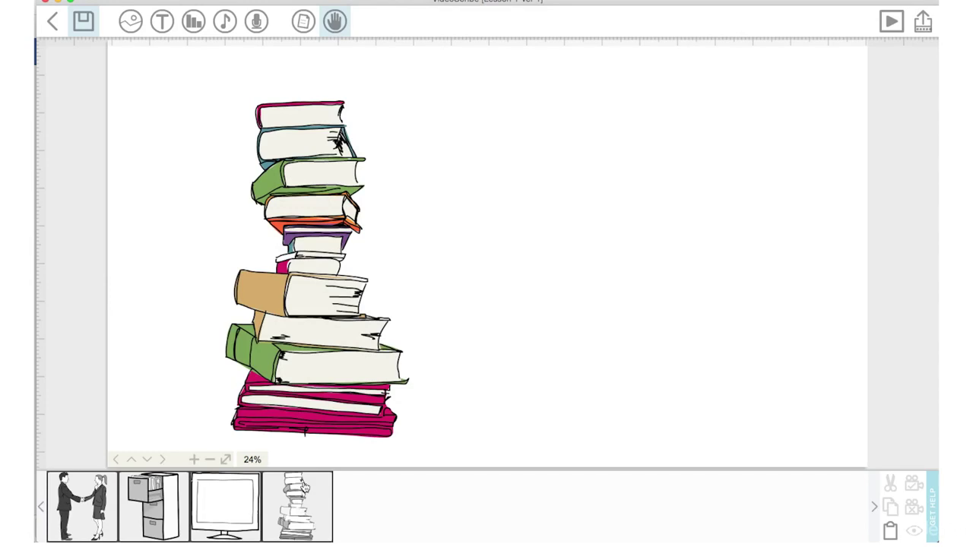
{"action": "left_click", "coordinate": [251, 493]}
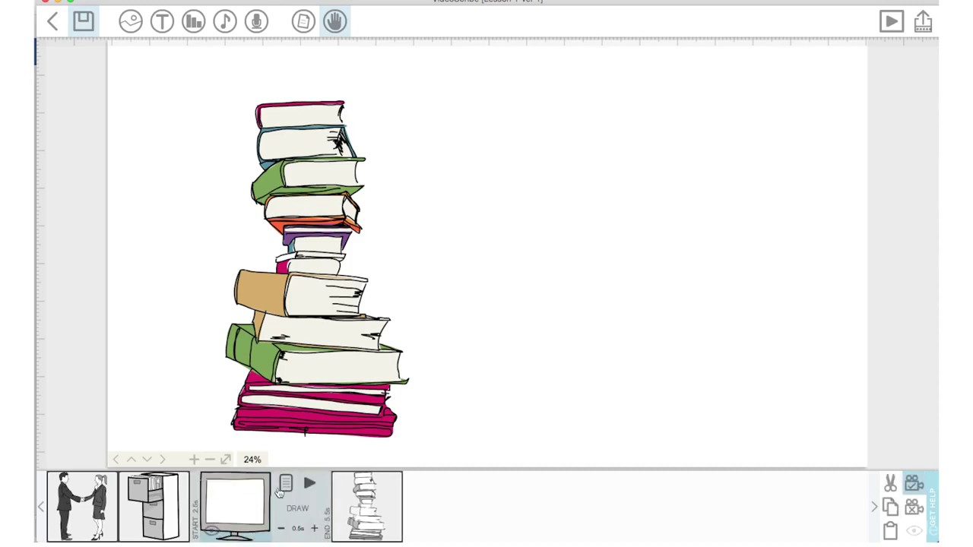
Cut the monitor's transition to 0.0s and replay the scribe from the monitor onward.
{"action": "left_click", "coordinate": [283, 488]}
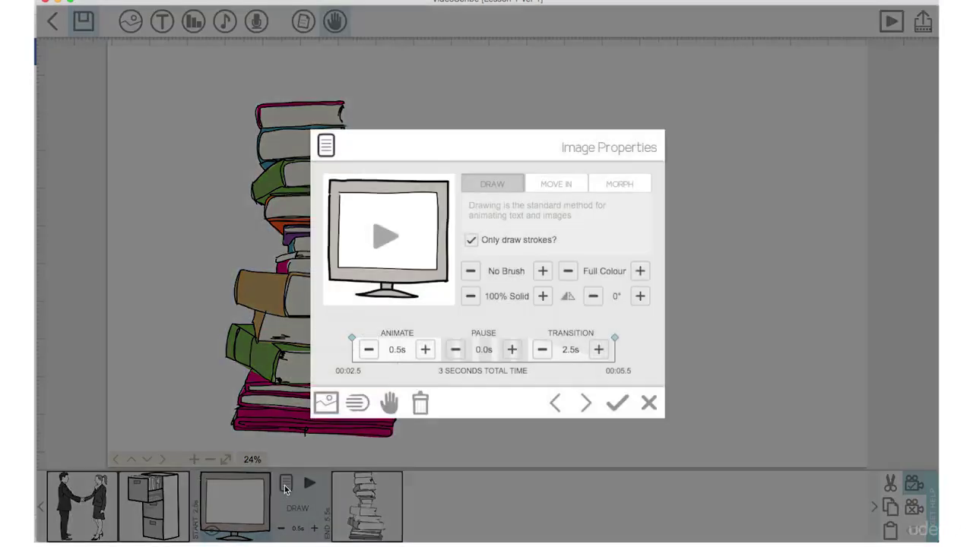
{"action": "left_click", "coordinate": [539, 351]}
{"action": "left_click", "coordinate": [540, 351]}
{"action": "left_click", "coordinate": [540, 351]}
{"action": "left_click", "coordinate": [540, 351]}
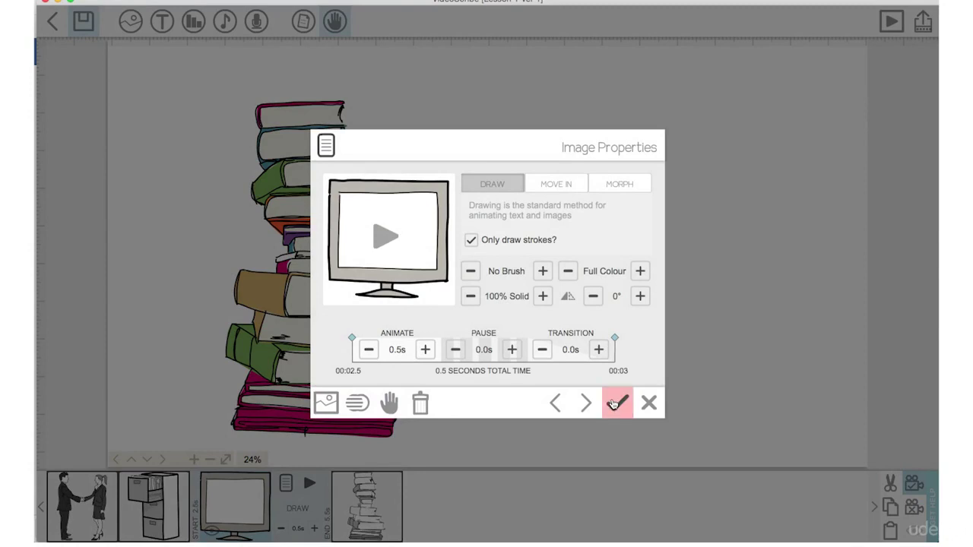
{"action": "left_click", "coordinate": [613, 404]}
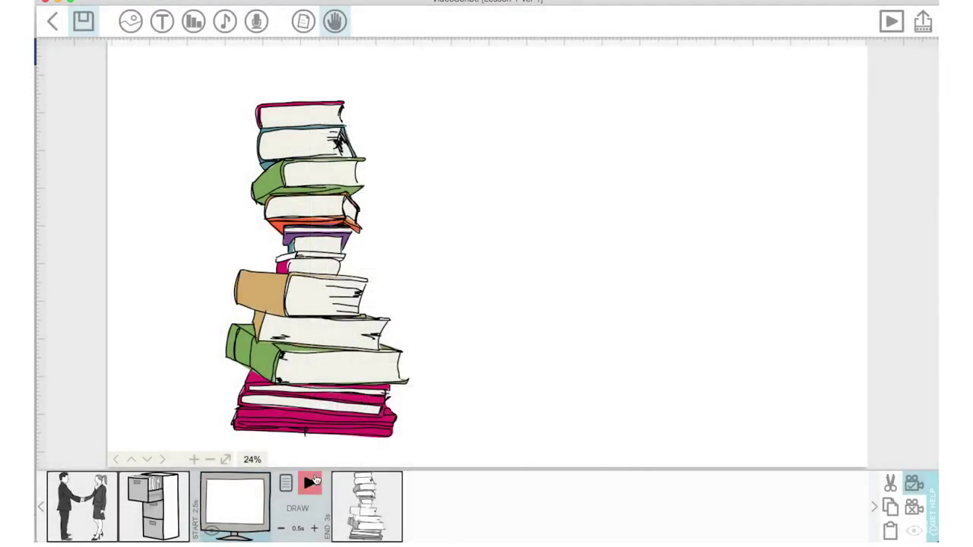
{"action": "left_click", "coordinate": [311, 488]}
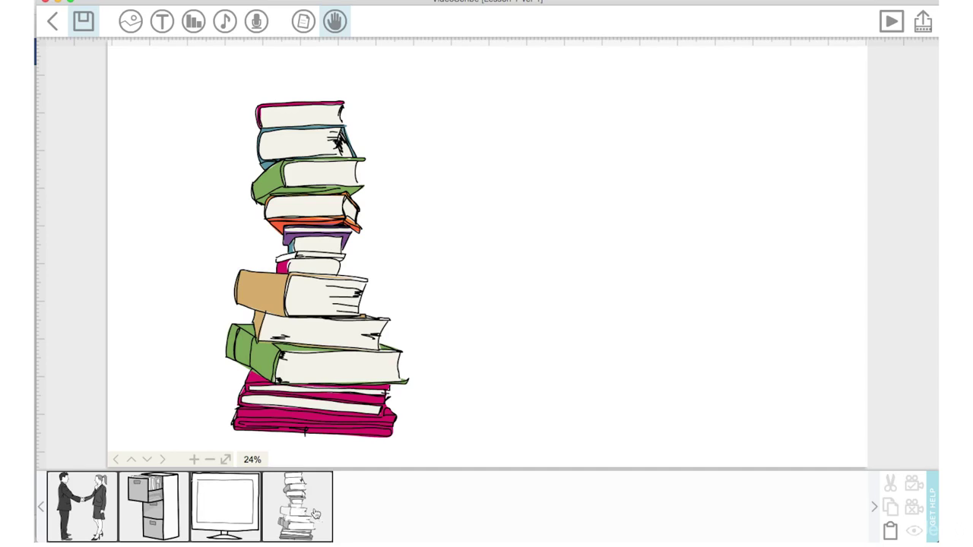
Delete the stack-of-books image from its properties, then select the monitor element.
{"action": "left_click", "coordinate": [308, 515]}
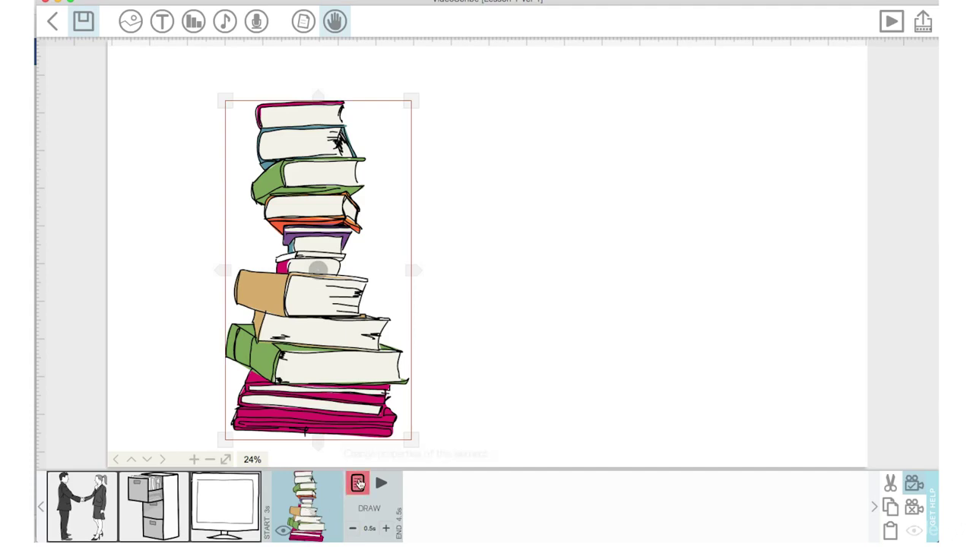
{"action": "left_click", "coordinate": [358, 483]}
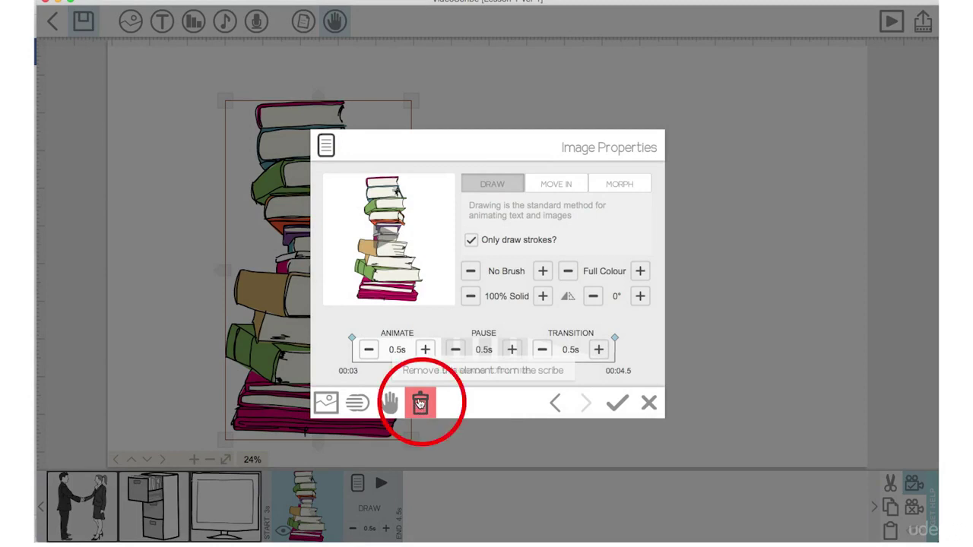
{"action": "left_click", "coordinate": [419, 403]}
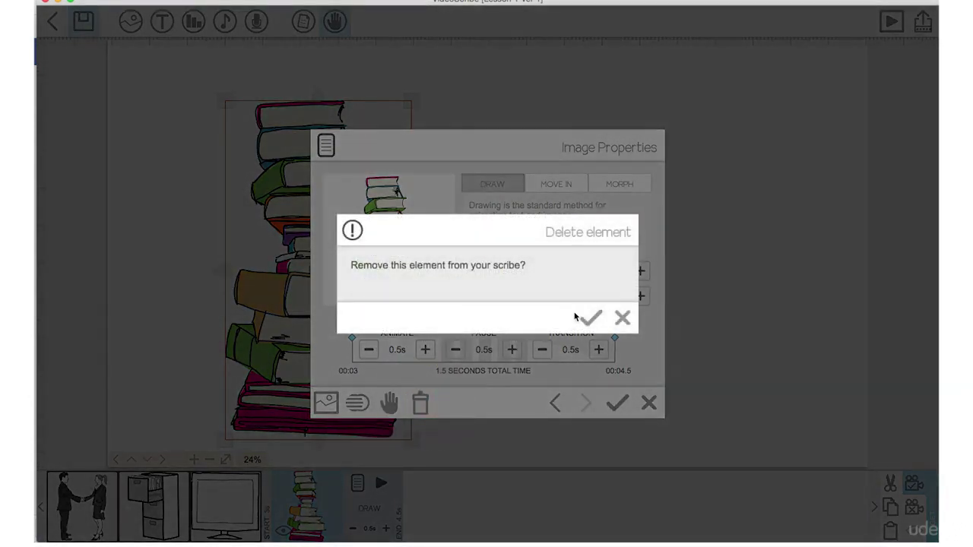
{"action": "left_click", "coordinate": [590, 323]}
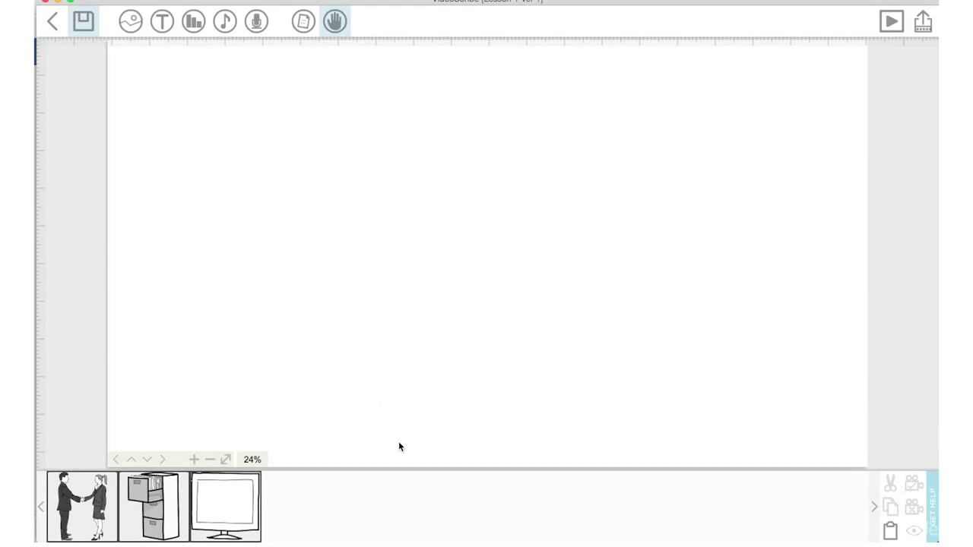
{"action": "left_click", "coordinate": [218, 502]}
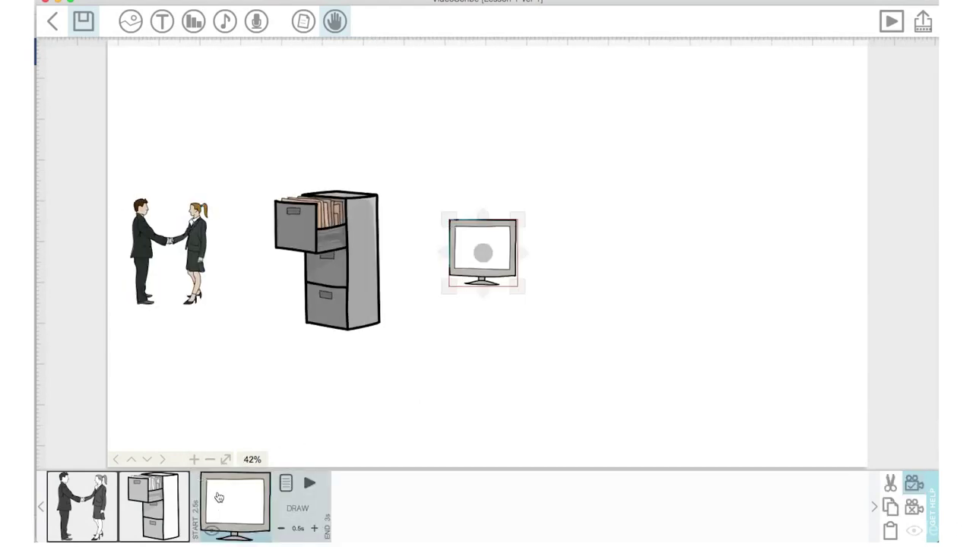